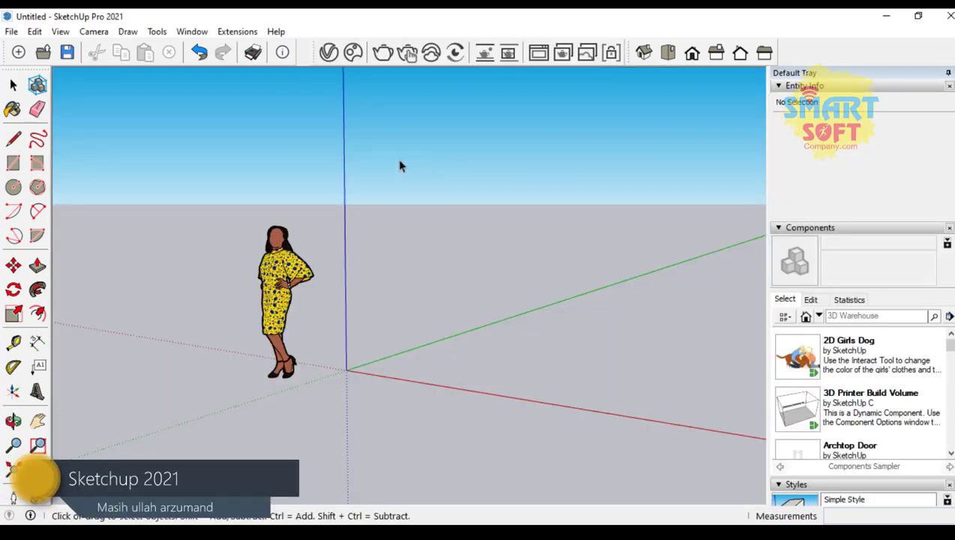
Delete the standing woman figure so the model is empty
key("space")
left_click(302, 270)
key("Delete")
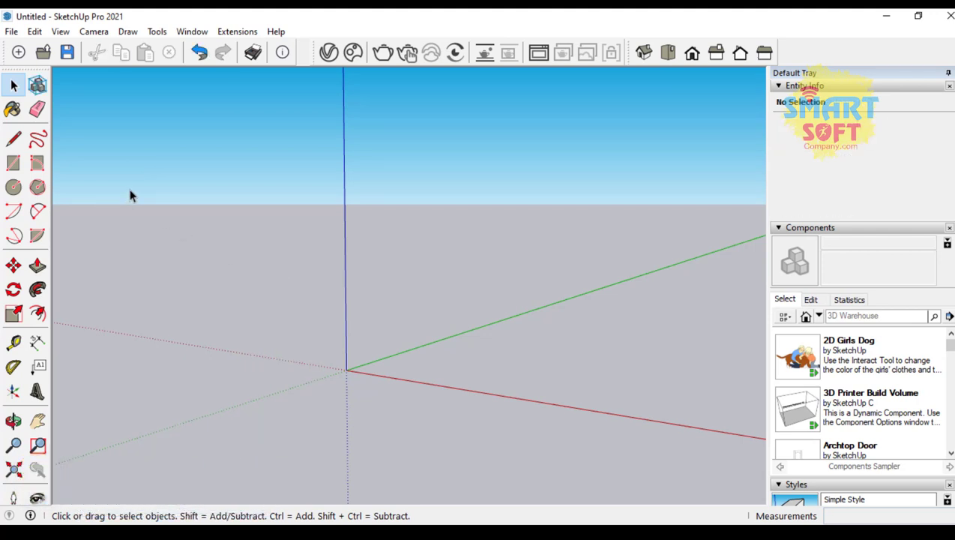
In top view, draw concentric circles of about 2' 3 3/4" and 1' 10 1/16" radius, plus a larger overlapping circle of about 4' 9 1/8"
left_click(14, 186)
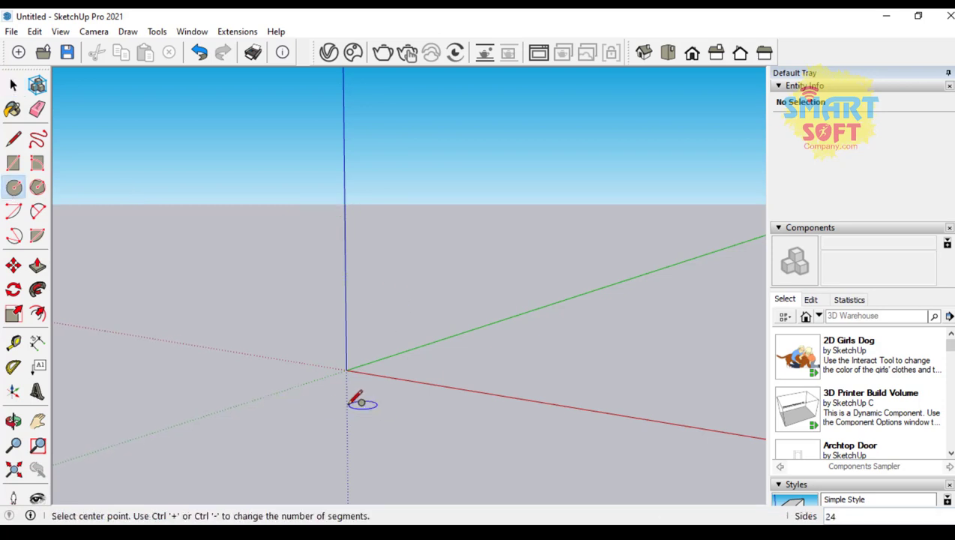
left_click(666, 52)
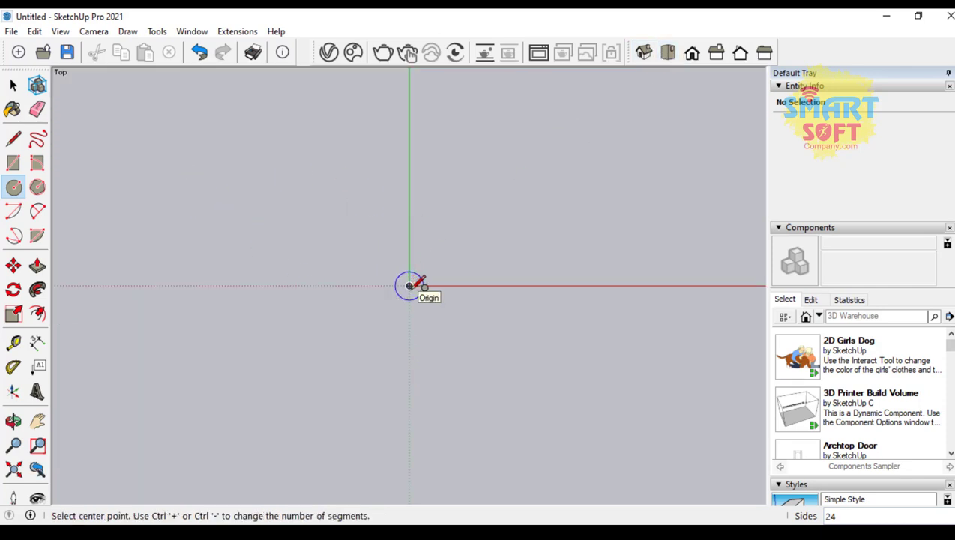
left_click(448, 359)
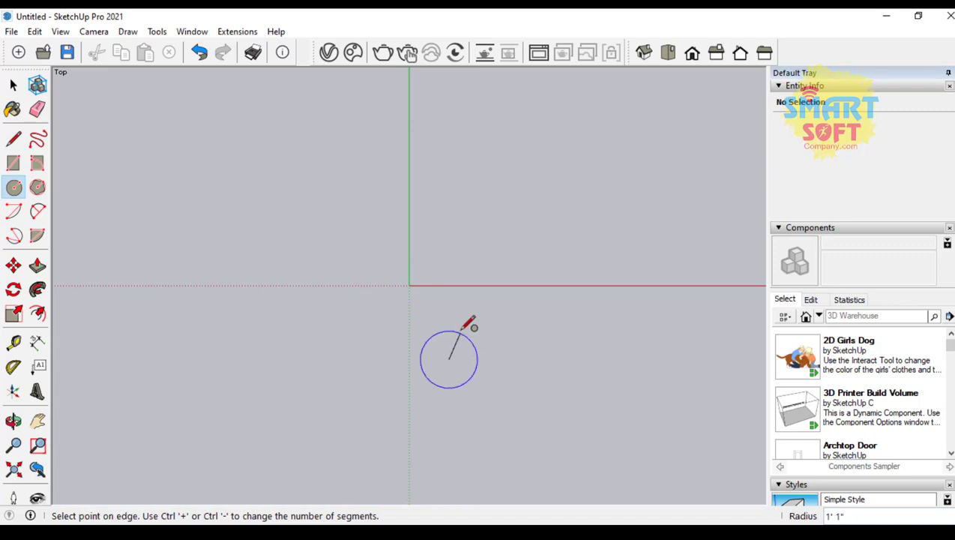
left_click(503, 325)
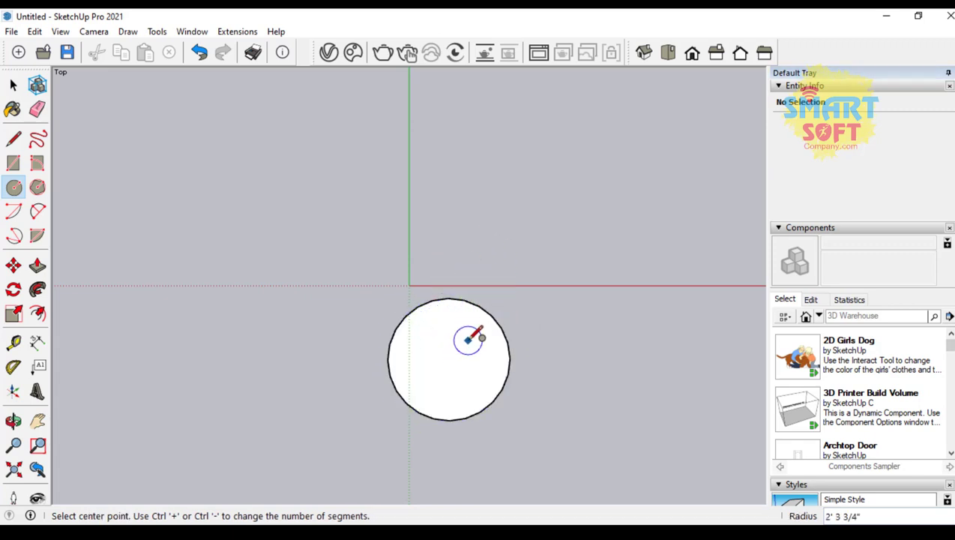
left_click(449, 359)
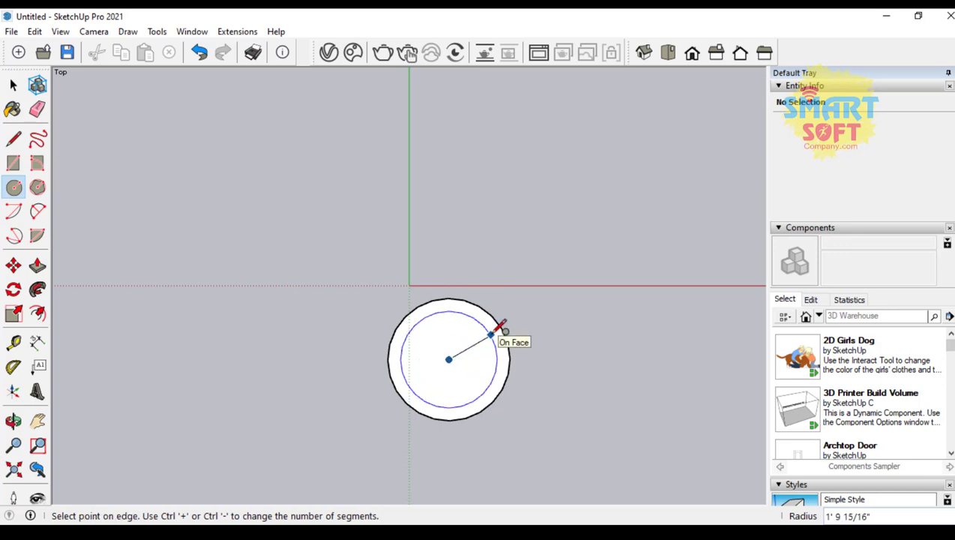
left_click(488, 332)
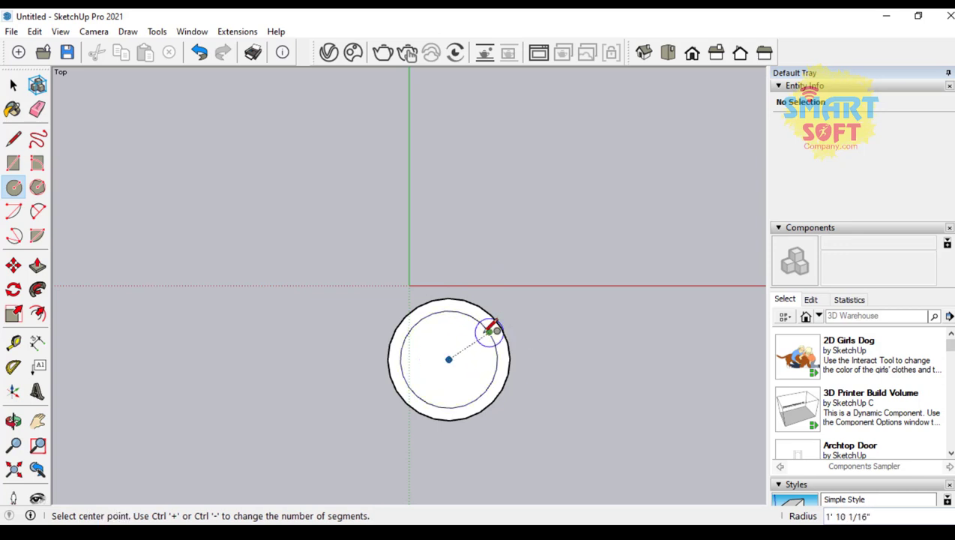
left_click(493, 243)
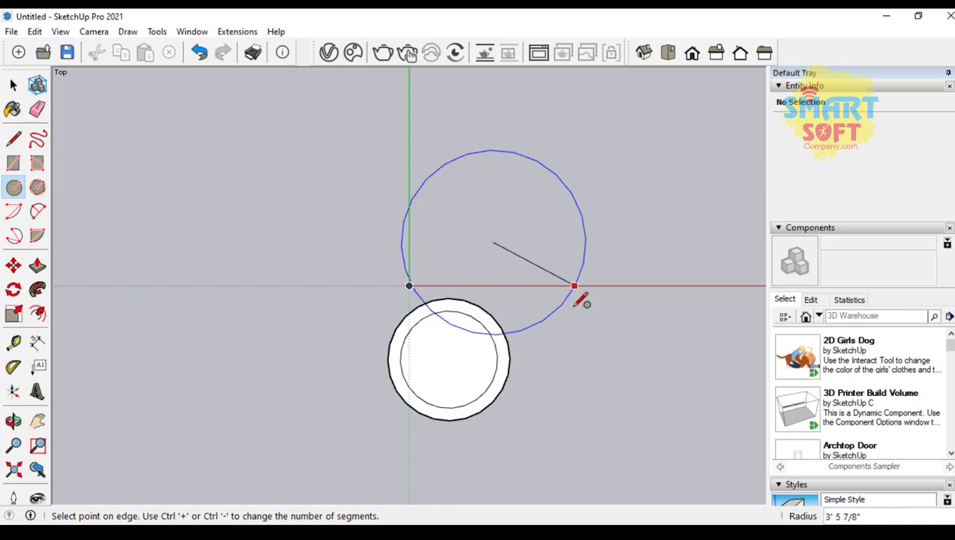
left_click(585, 330)
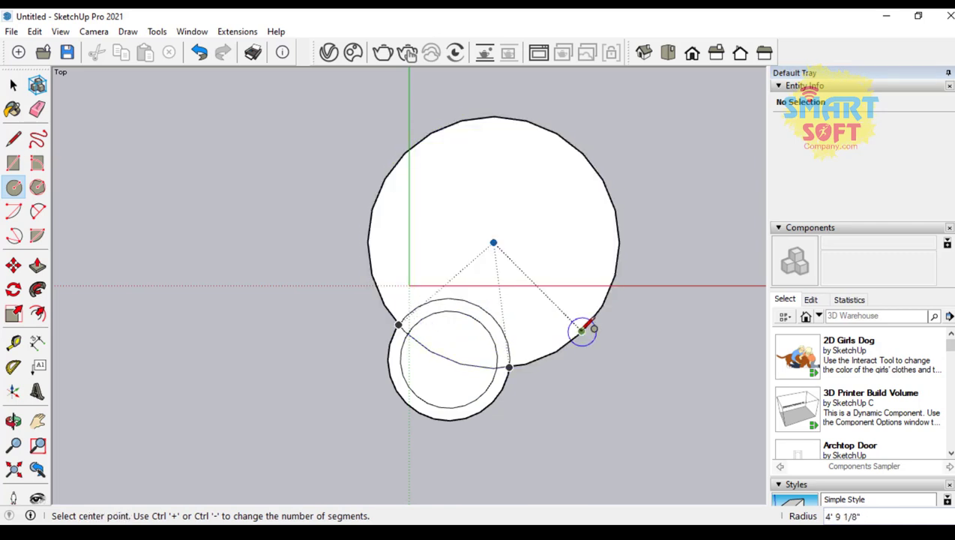
left_click(275, 271)
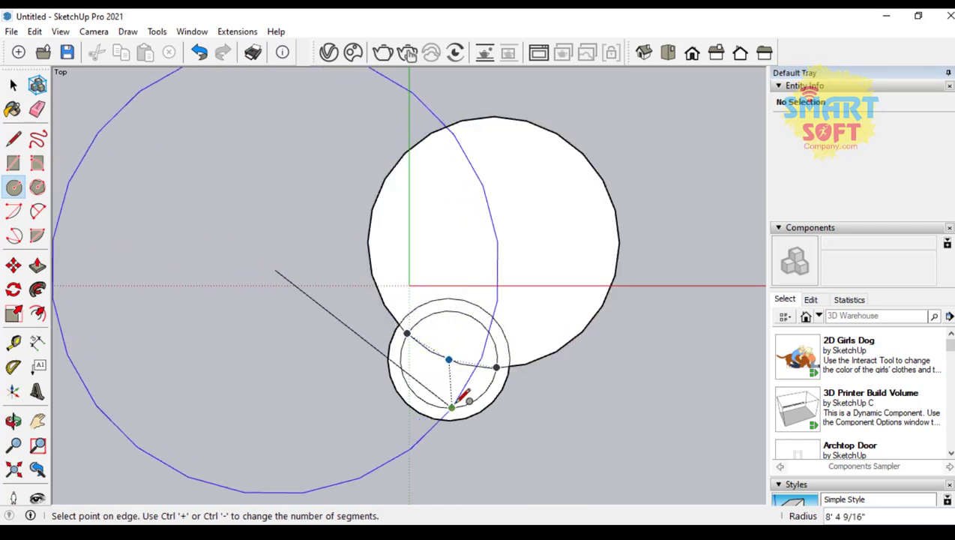
left_click(465, 401)
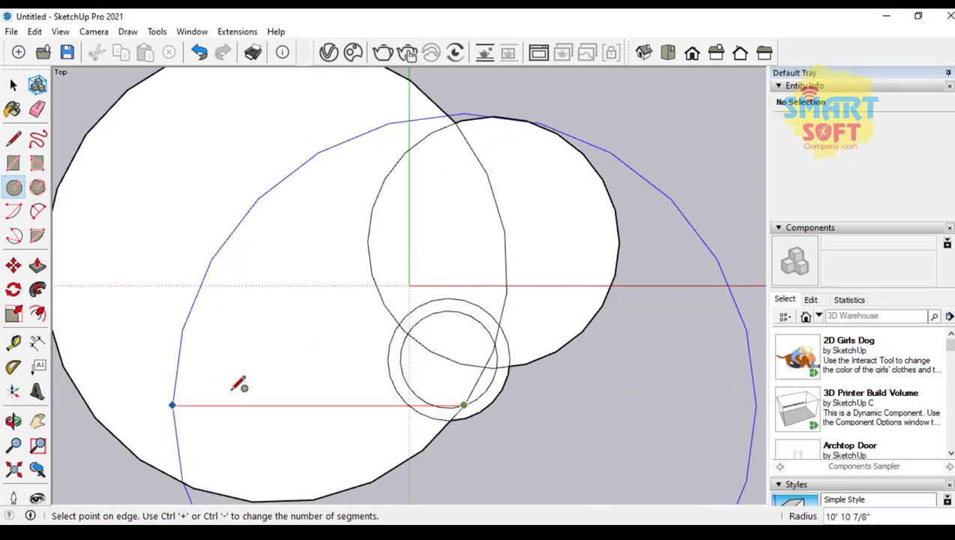
key("ctrl+z")
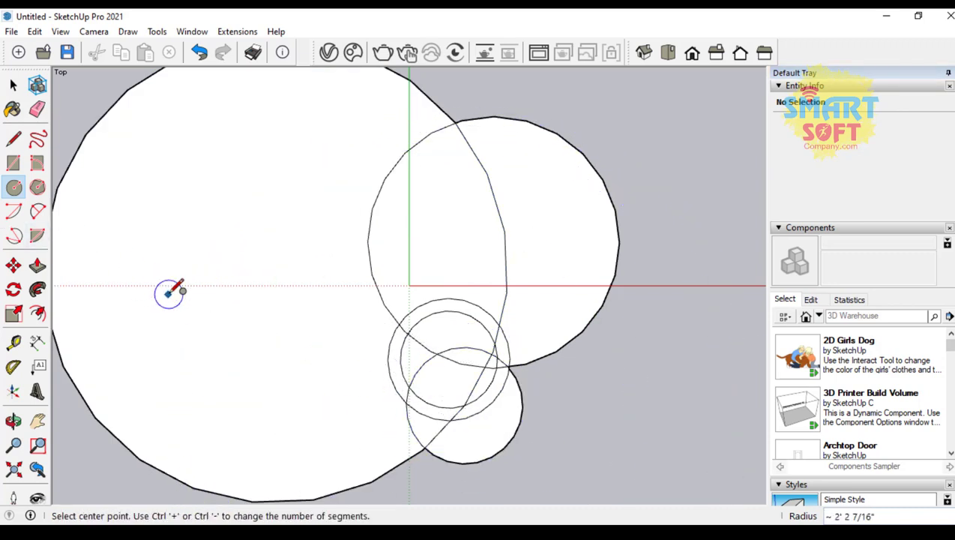
key("ctrl+z")
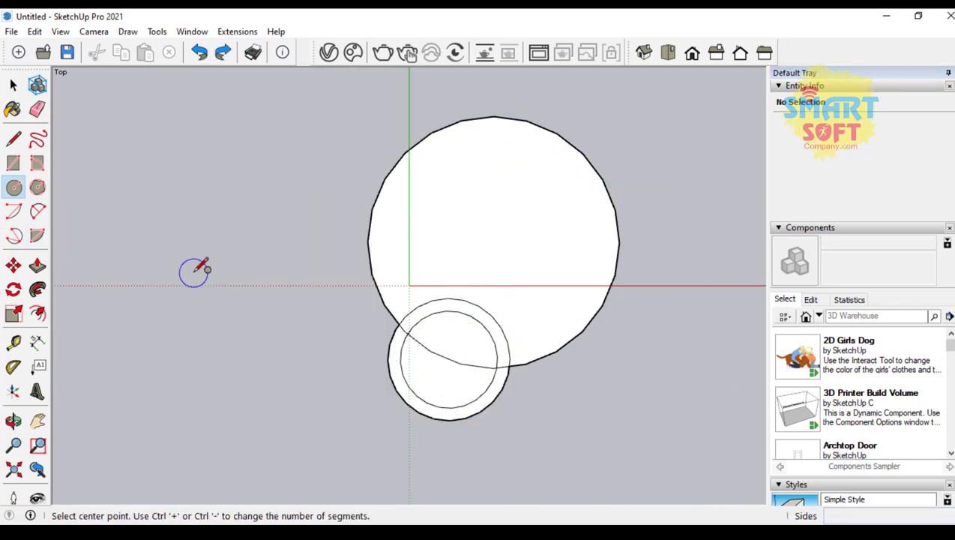
left_click(11, 88)
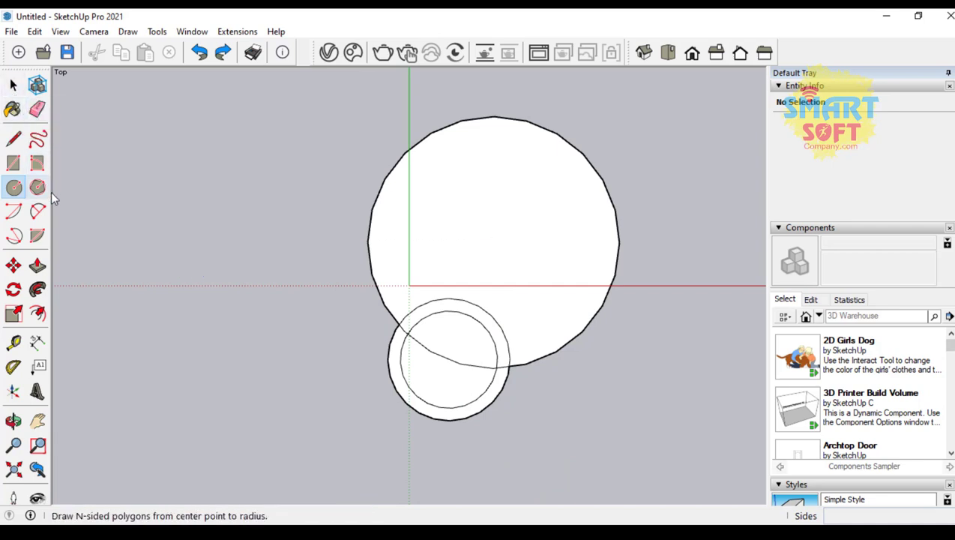
key("c")
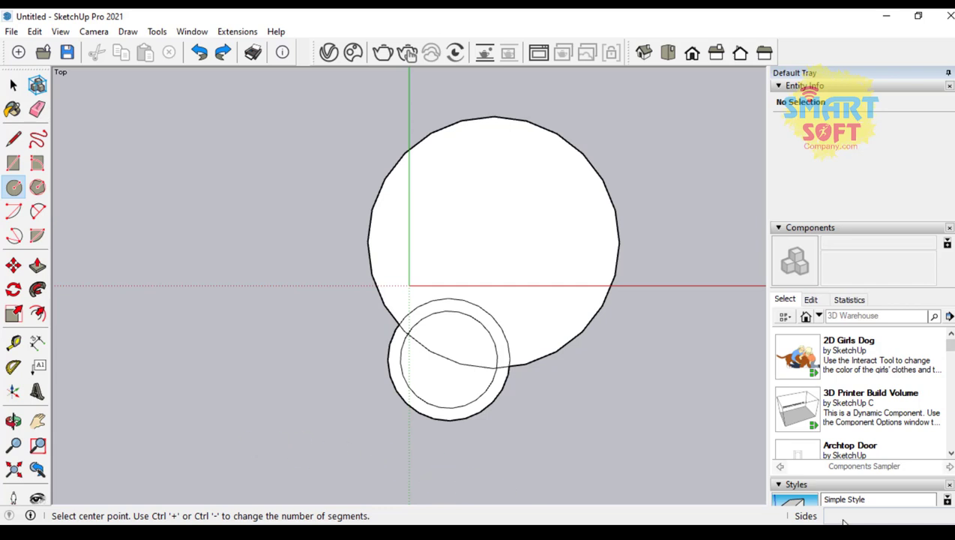
Open the model's unit settings and set the measurement format to Decimal
left_click(192, 32)
left_click(239, 107)
left_click(312, 219)
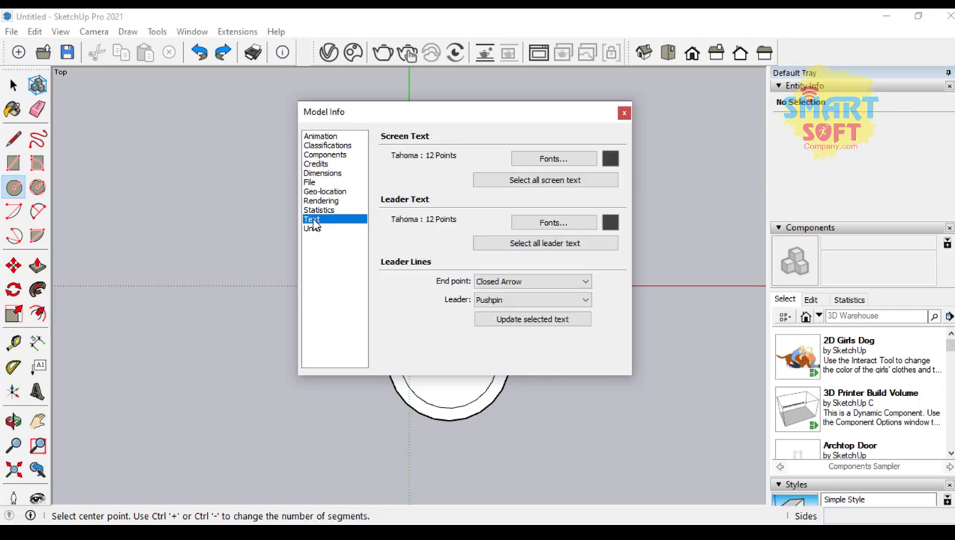
left_click(313, 228)
left_click(415, 167)
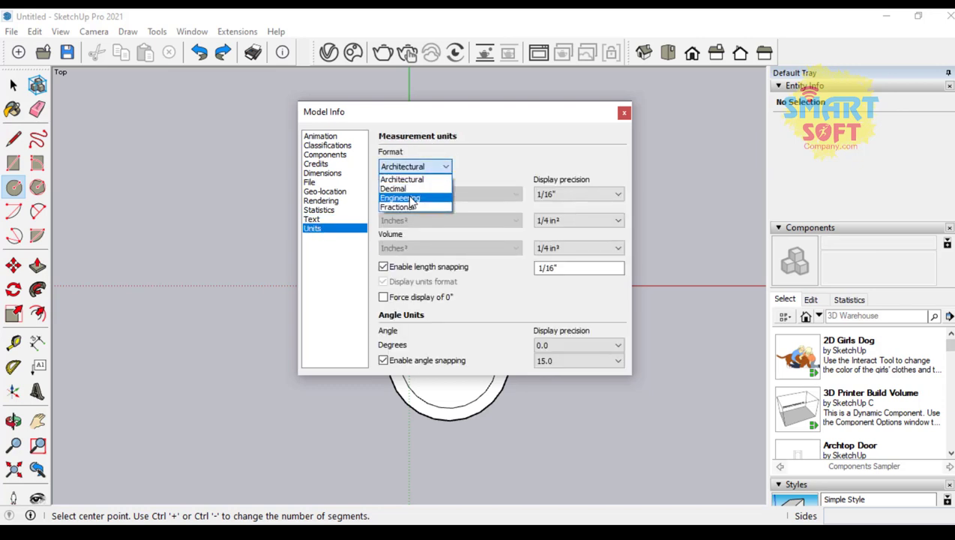
left_click(394, 188)
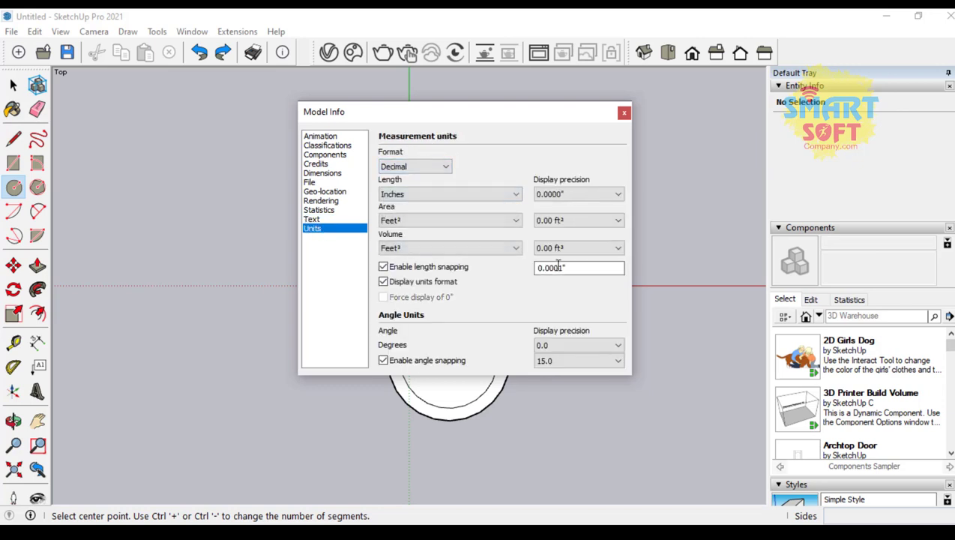
Set the volume unit to Liters, the length unit to Meters and the area unit to Meters², and close the model settings
left_click(422, 247)
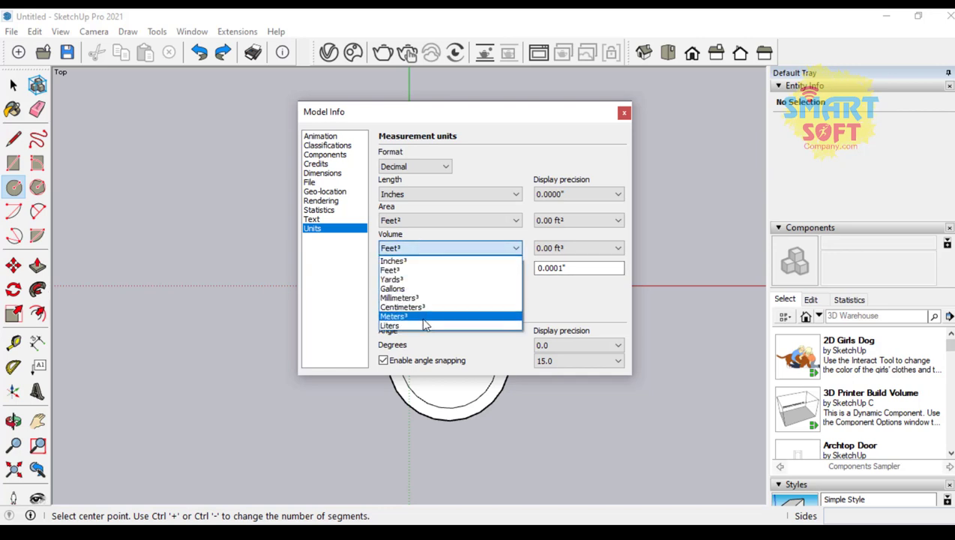
left_click(425, 324)
left_click(408, 194)
left_click(420, 251)
left_click(411, 220)
left_click(419, 277)
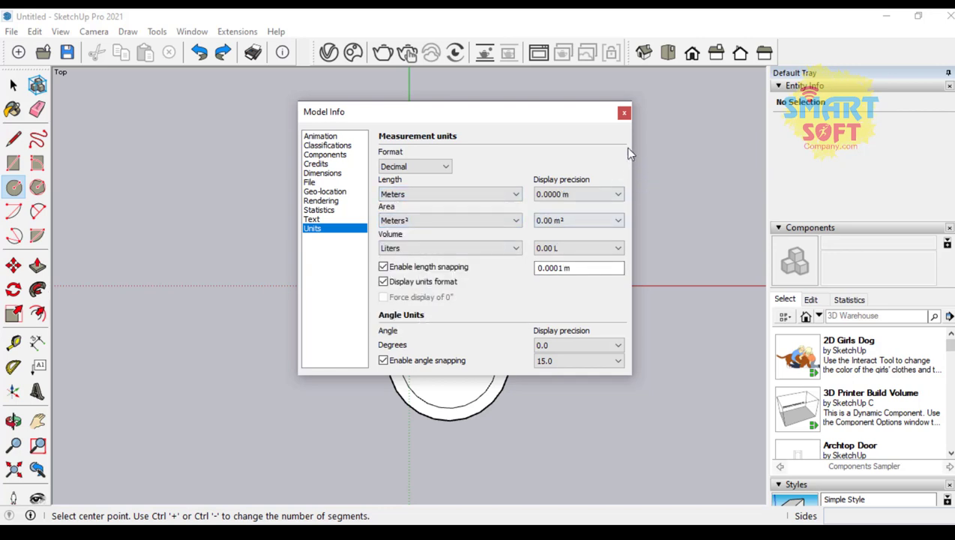
left_click(624, 113)
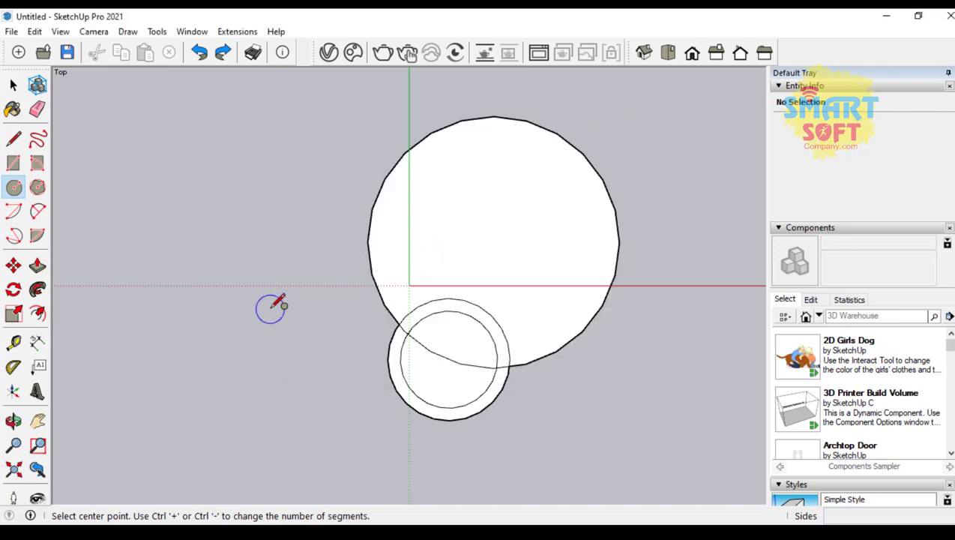
Draw two separate circles, one of about 1.34 m radius left of the existing ones and one of about 1.0 m radius at their lower right
left_click(196, 342)
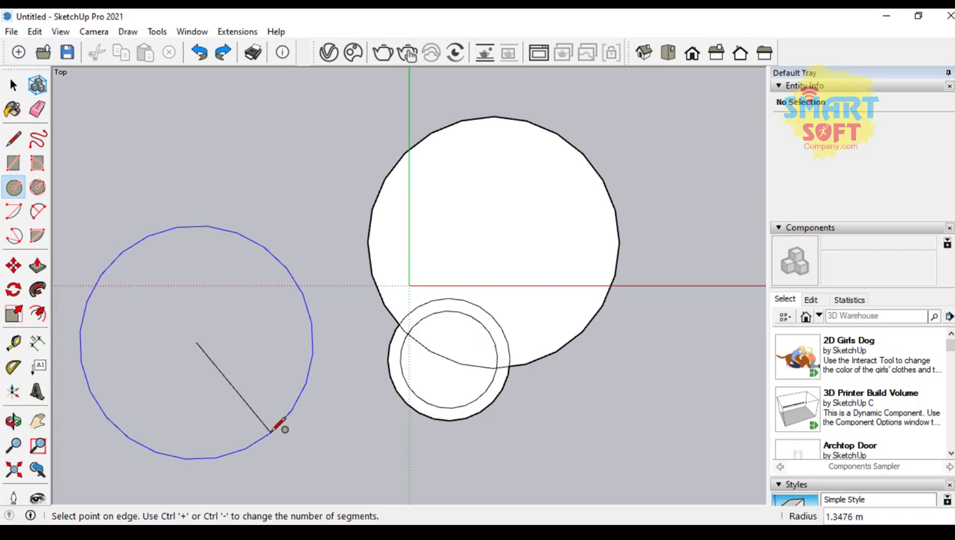
left_click(274, 428)
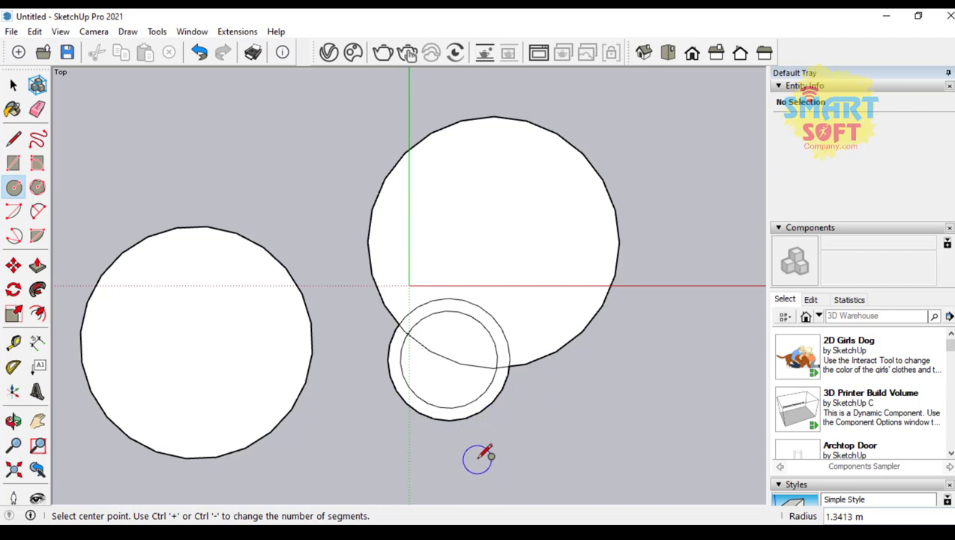
left_click(670, 417)
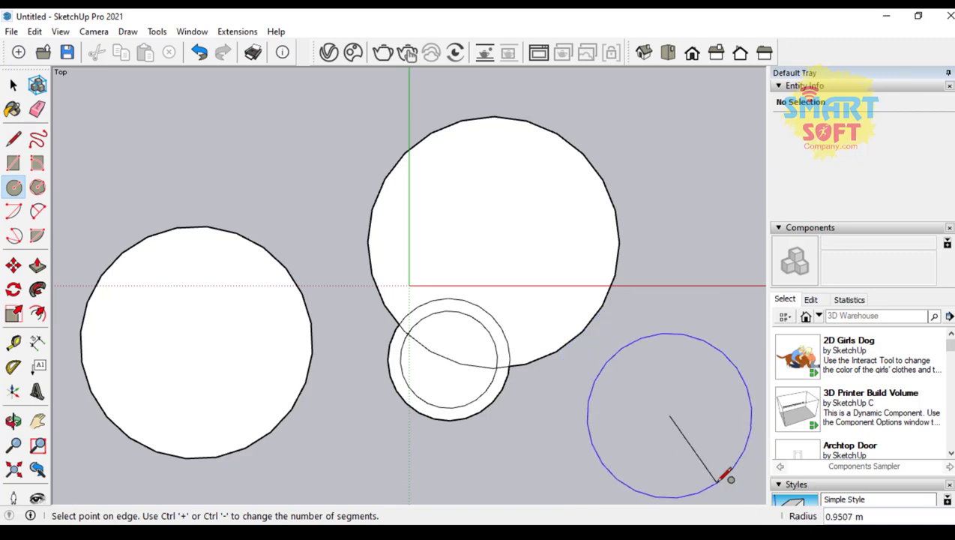
scroll(728, 478, "down", 1)
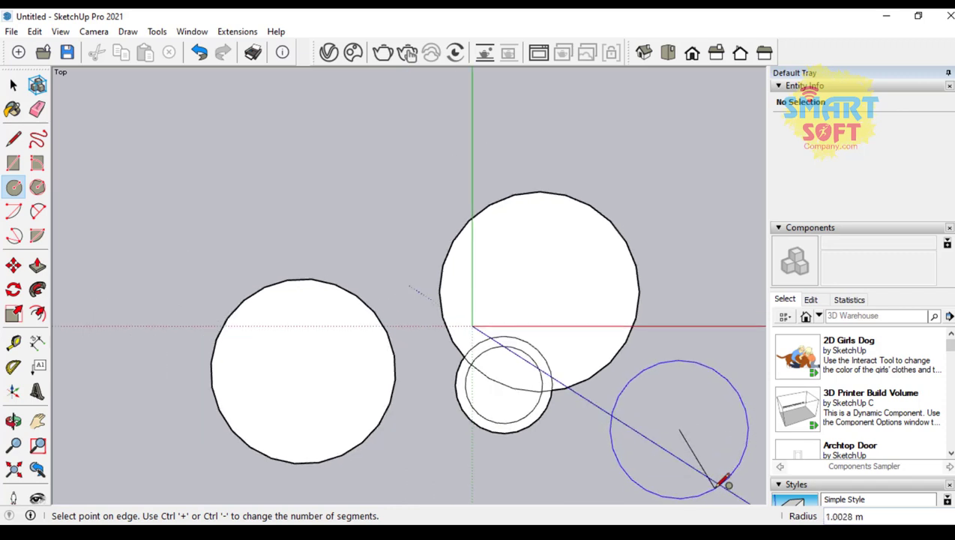
left_click(724, 483)
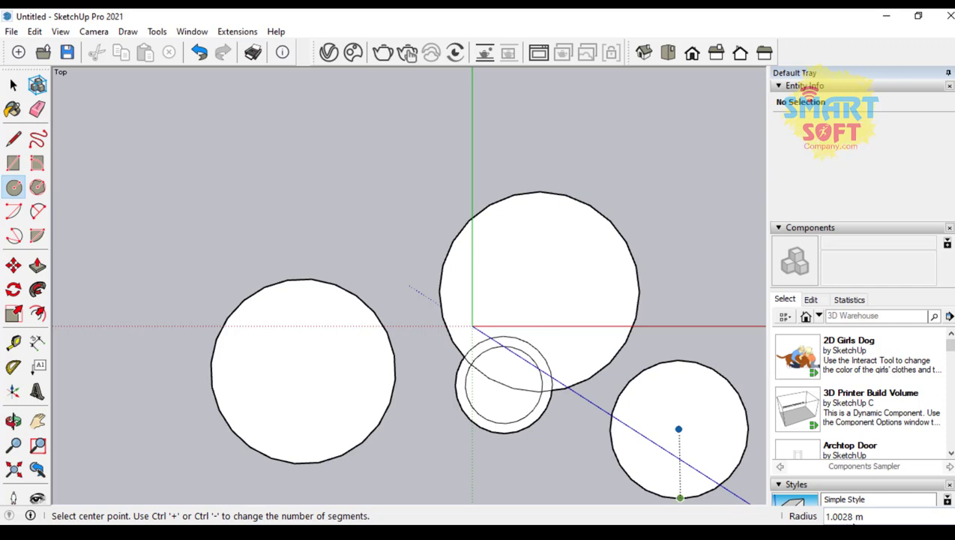
Add a horizontal dimension from the lower-right circle's center to a point on its edge, placing it above the circles
left_click(38, 342)
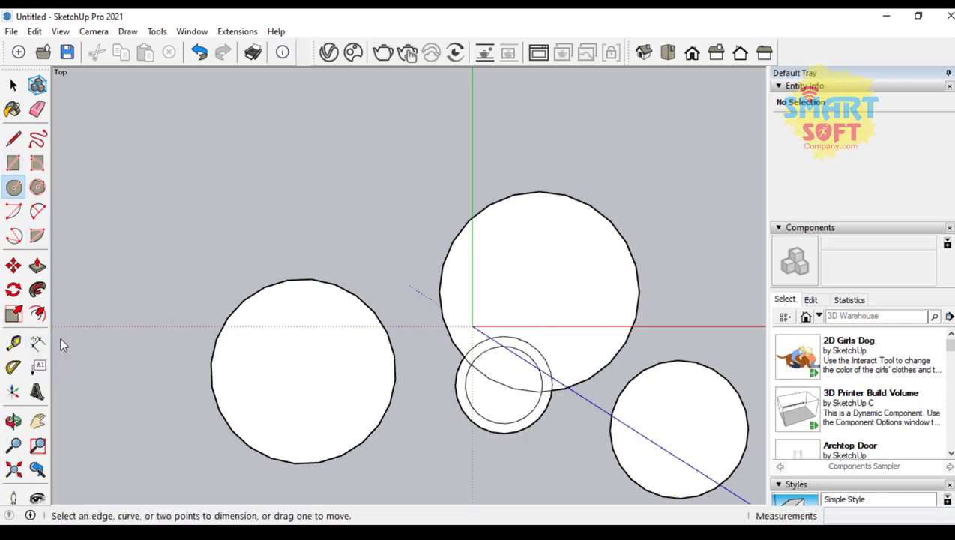
left_click(680, 431)
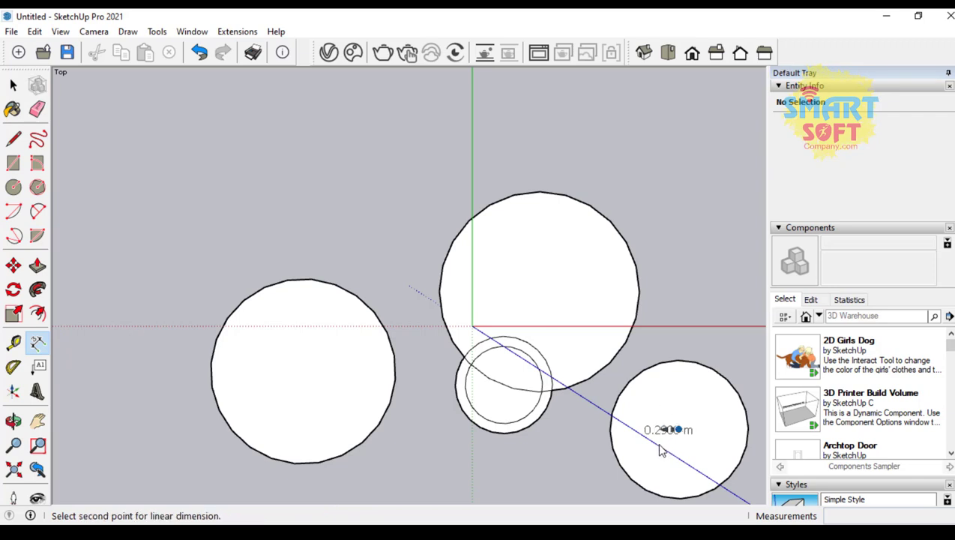
left_click(621, 465)
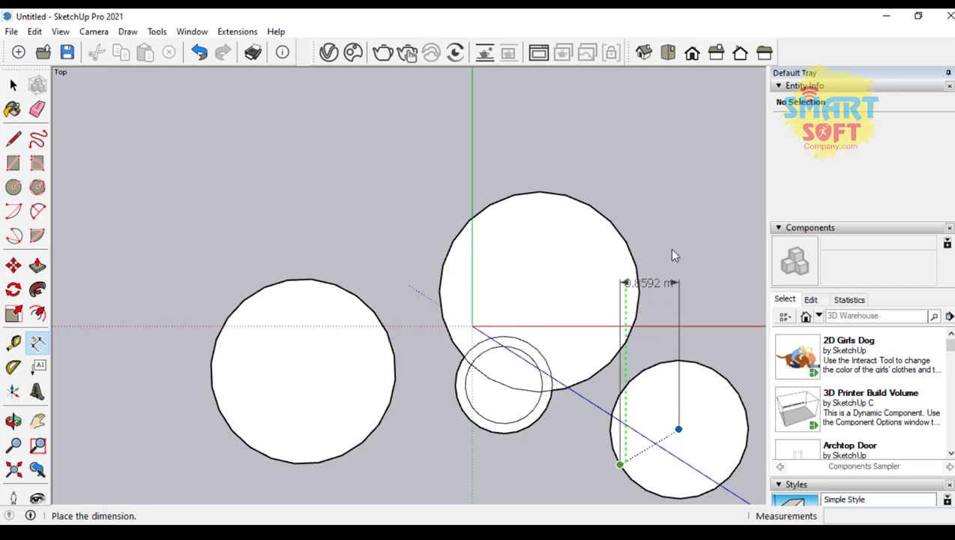
left_click(663, 180)
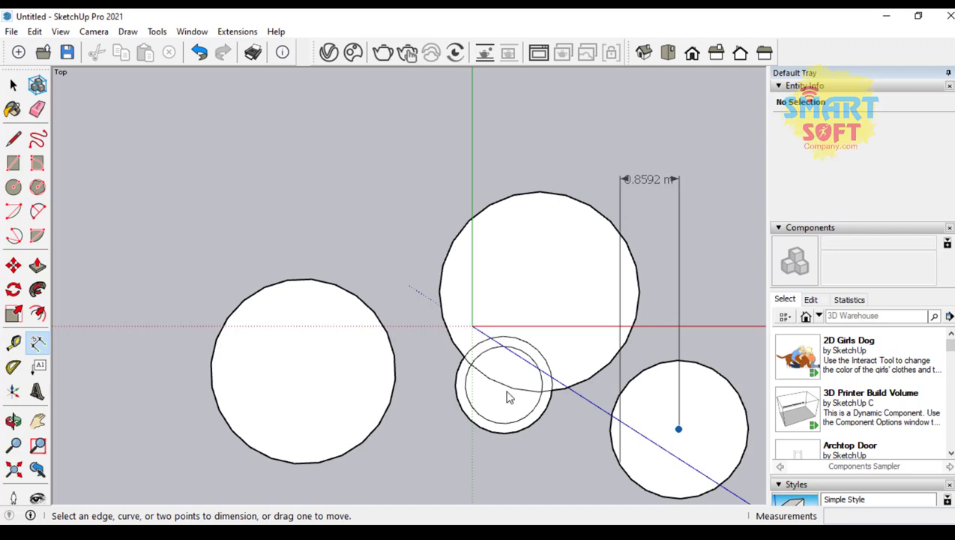
Start another circle, placing its center in the empty area above the left circle
left_click(14, 186)
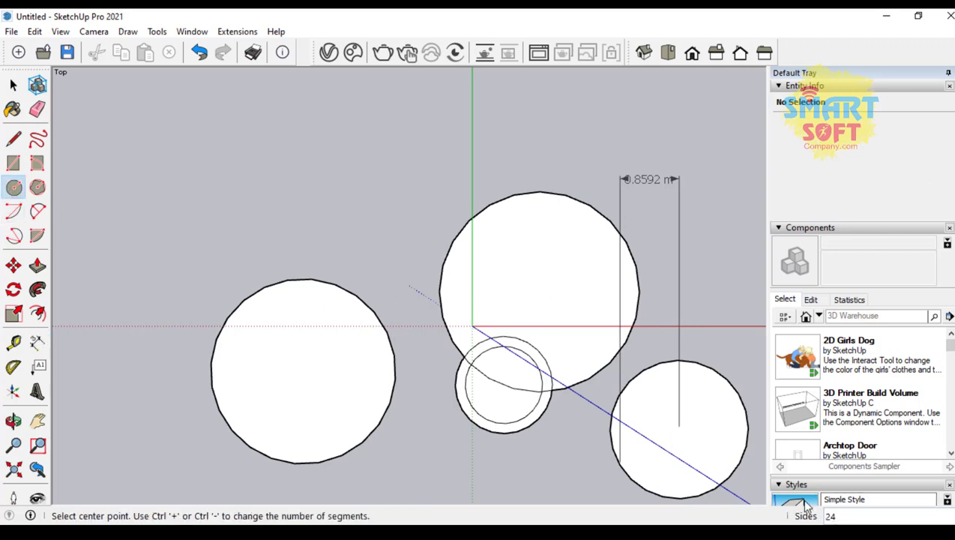
scroll(516, 402, "down", 1)
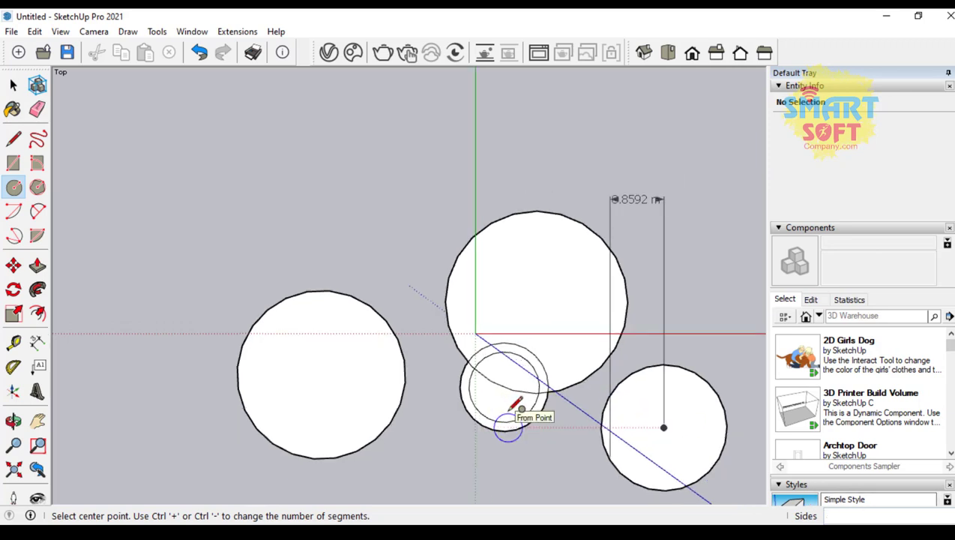
left_click(215, 213)
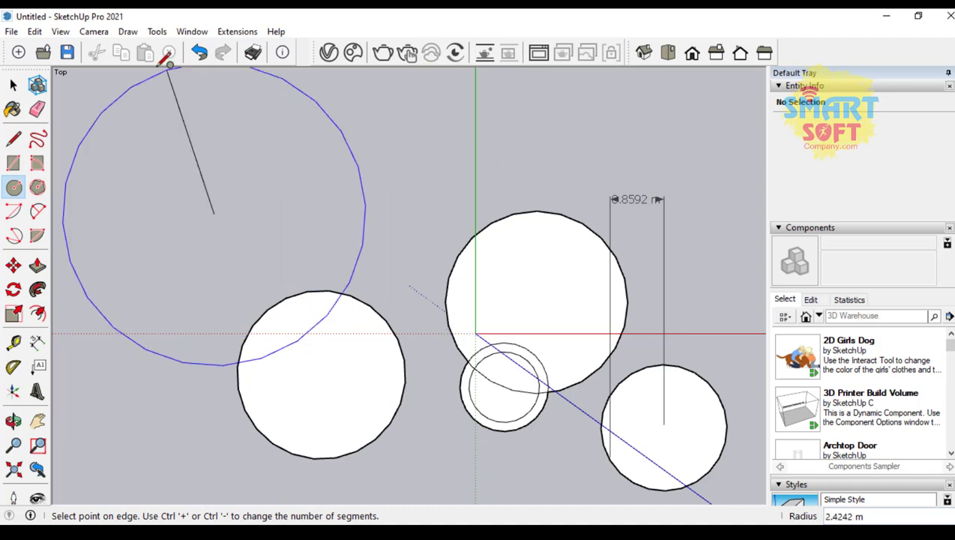
Set the length display precision to 0.00 m in the model's unit settings and close them
left_click(192, 31)
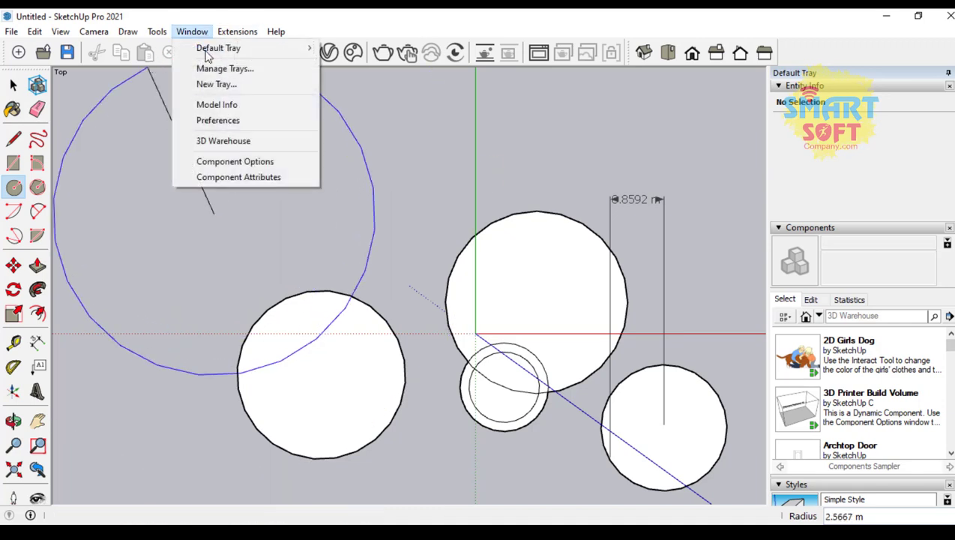
left_click(247, 103)
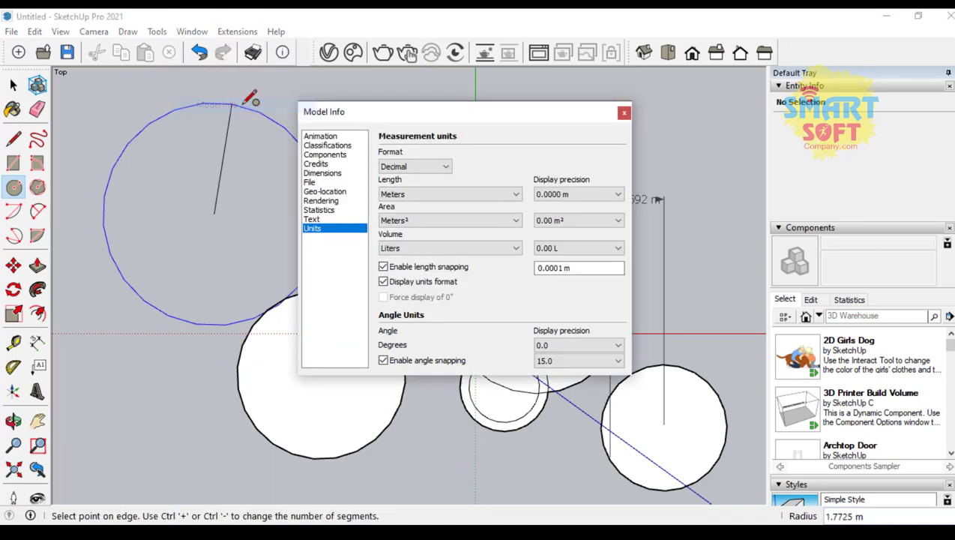
left_click(566, 194)
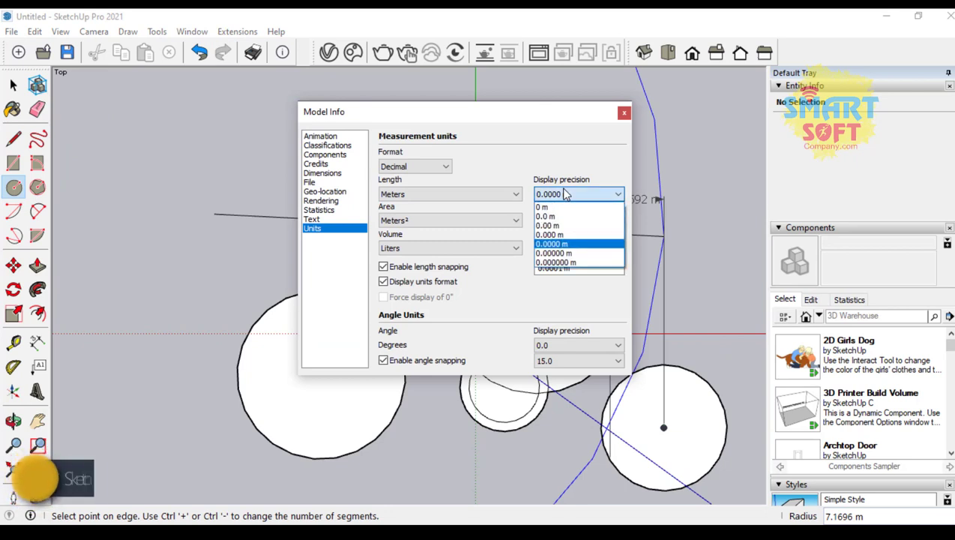
left_click(555, 225)
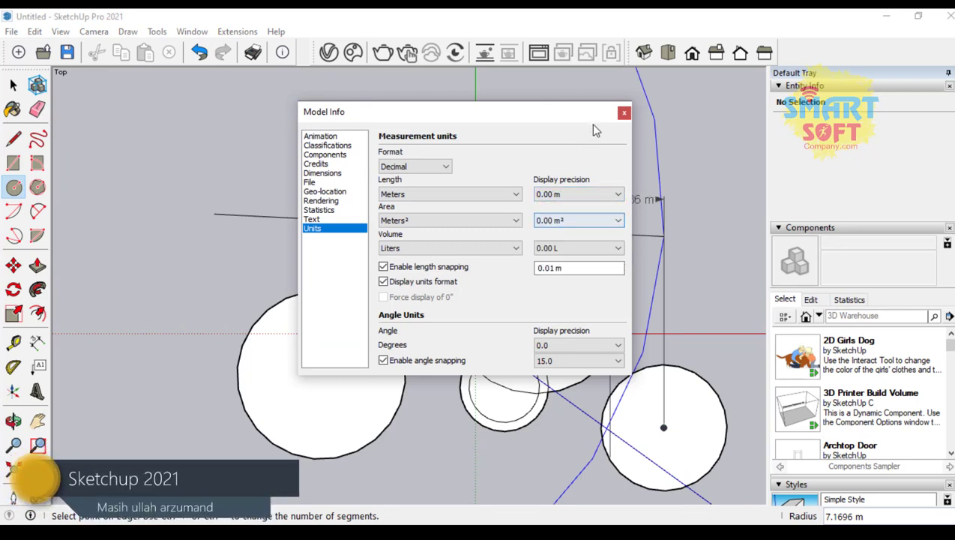
left_click(624, 114)
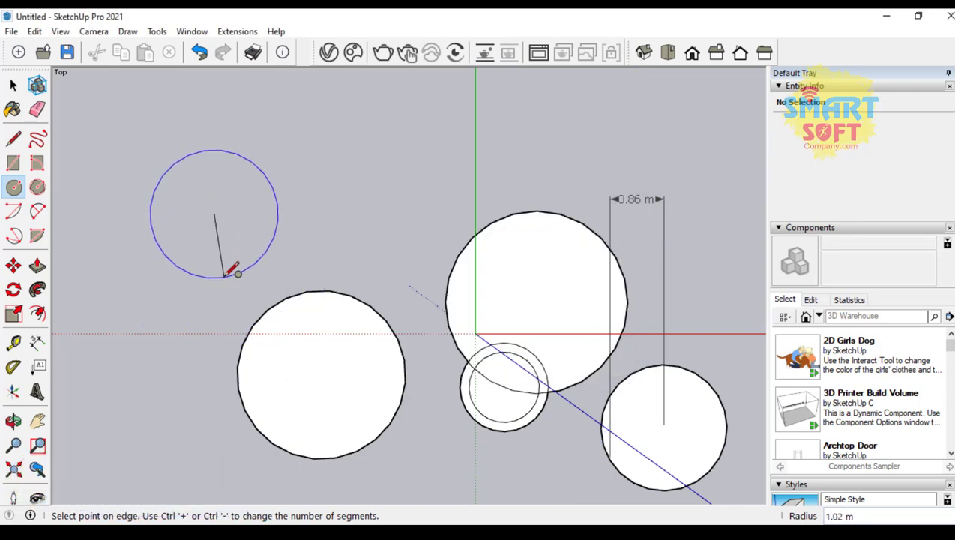
Finish the circle with a radius of about 1.01 m and dimension it from center to upper-right edge, placing the dimension outside its lower right
left_click(233, 269)
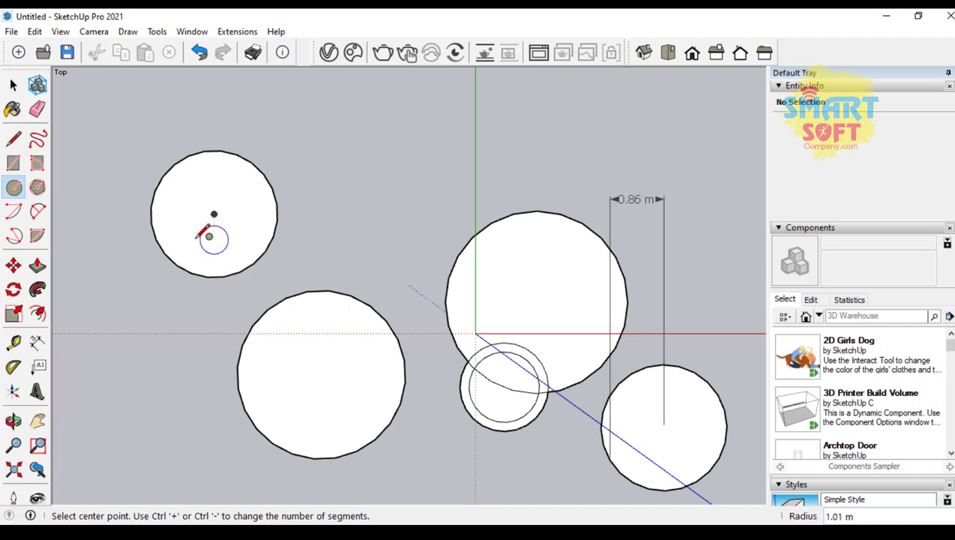
left_click(37, 343)
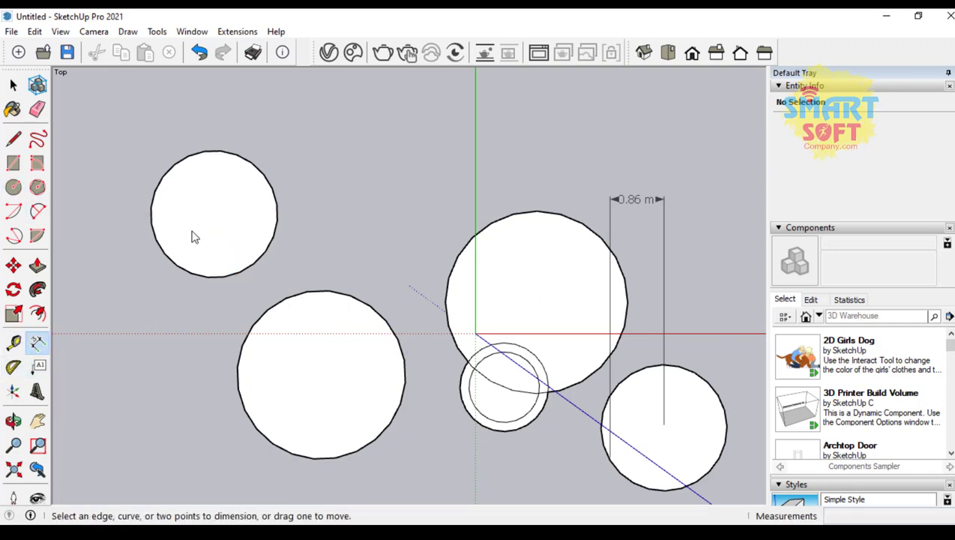
left_click(215, 215)
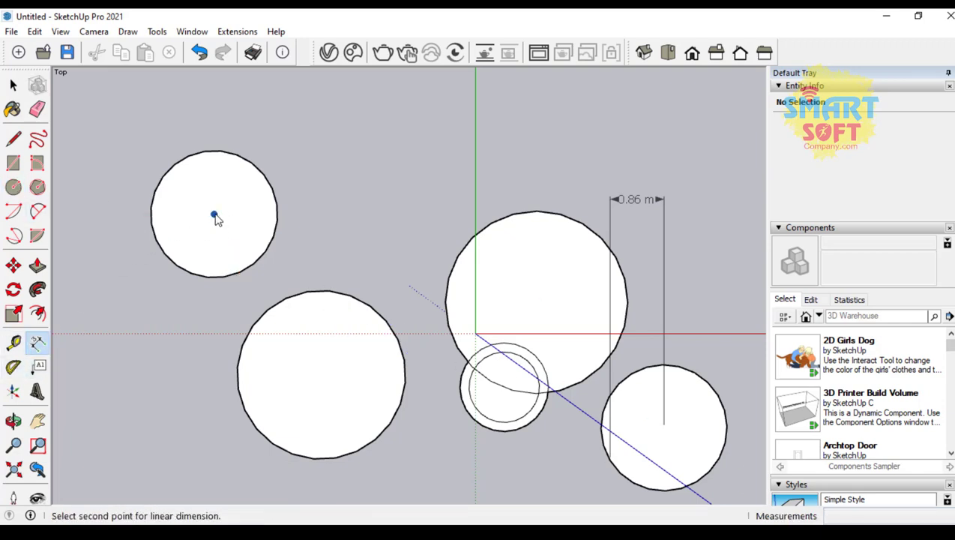
left_click(263, 176)
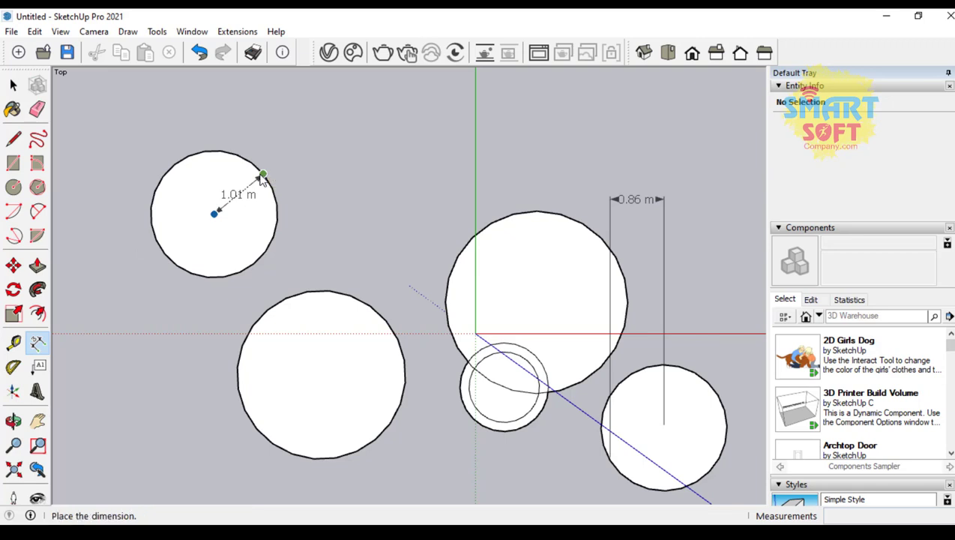
left_click(337, 242)
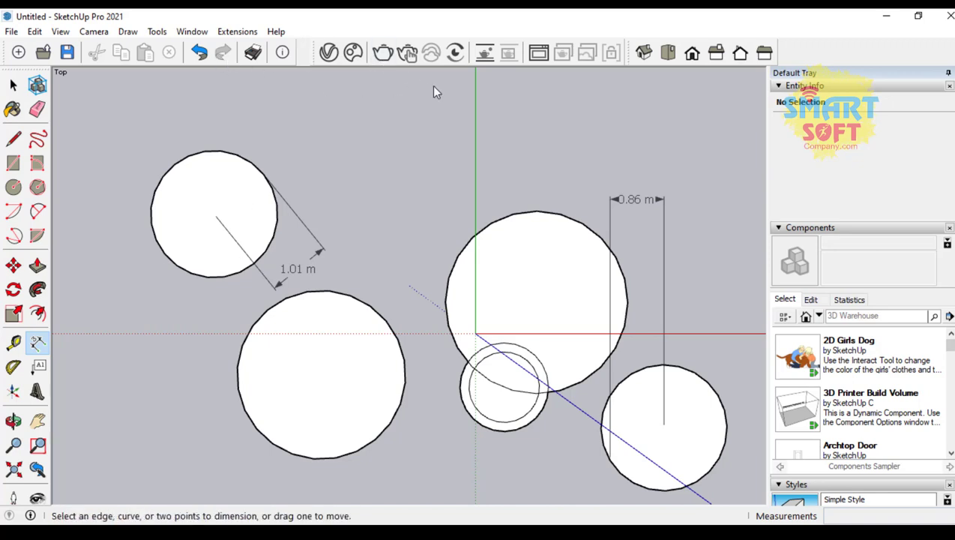
Draw an upright circle of about 5.86 m radius on the green axis, with its plane locked perpendicular to that axis
left_click(13, 421)
left_click_drag(399, 359, 311, 151)
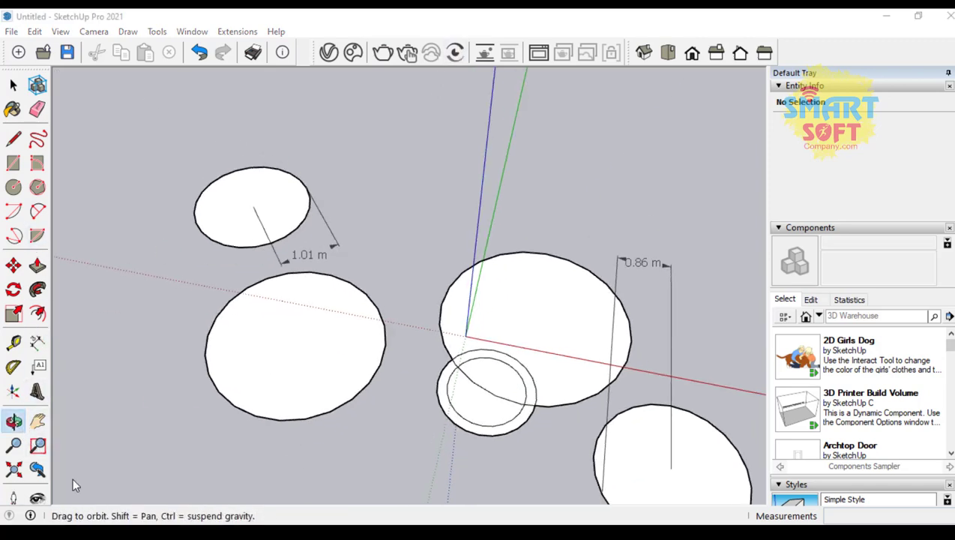
left_click_drag(220, 449, 500, 330)
left_click_drag(636, 278, 528, 307)
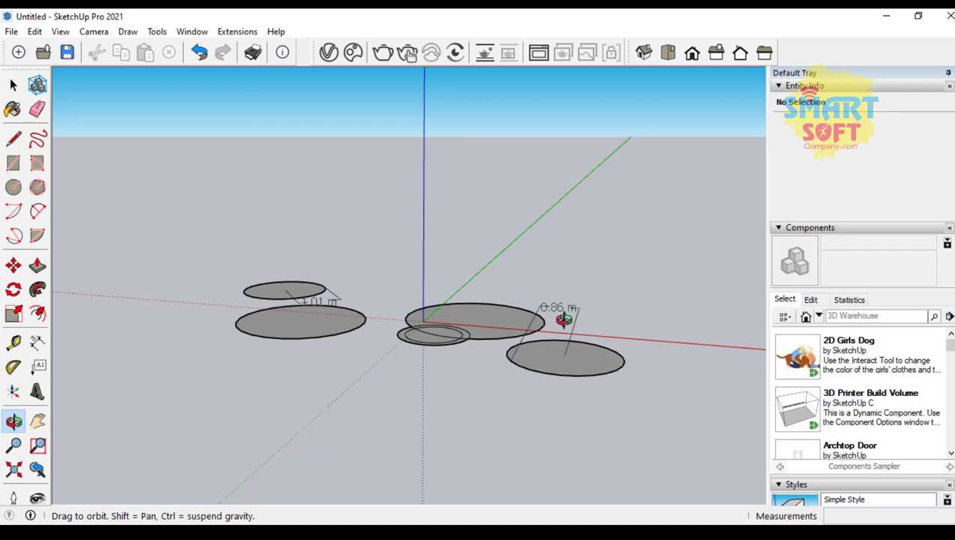
left_click(13, 186)
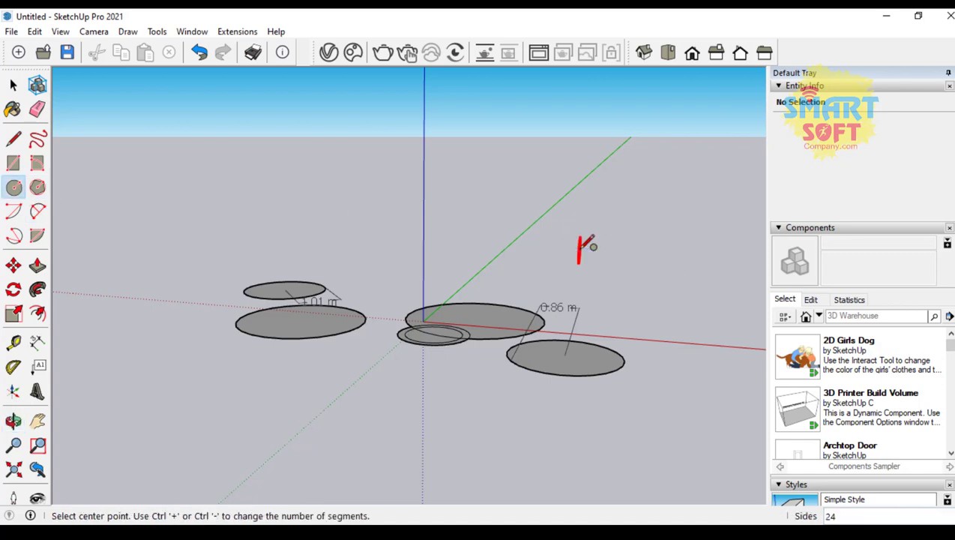
key("Up")
key("Left")
left_click(580, 250)
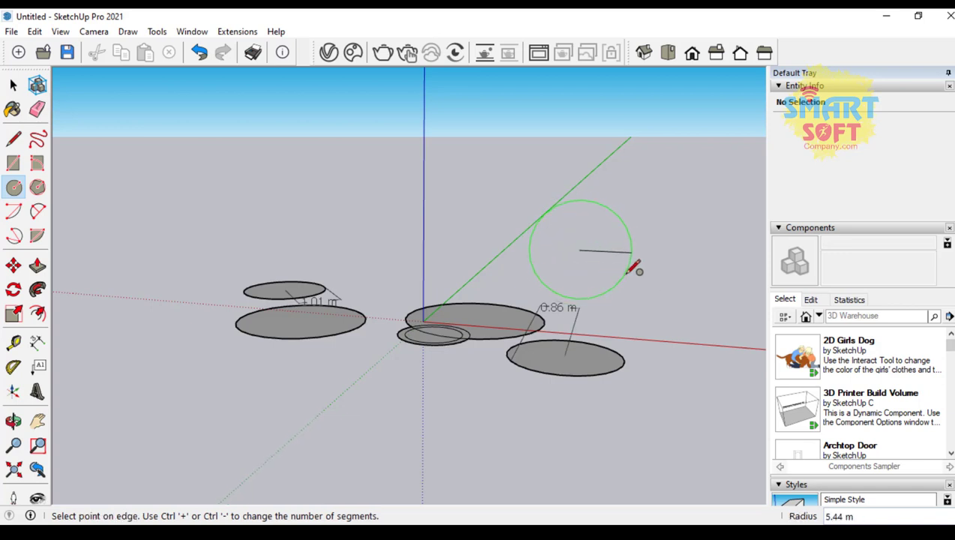
left_click(531, 224)
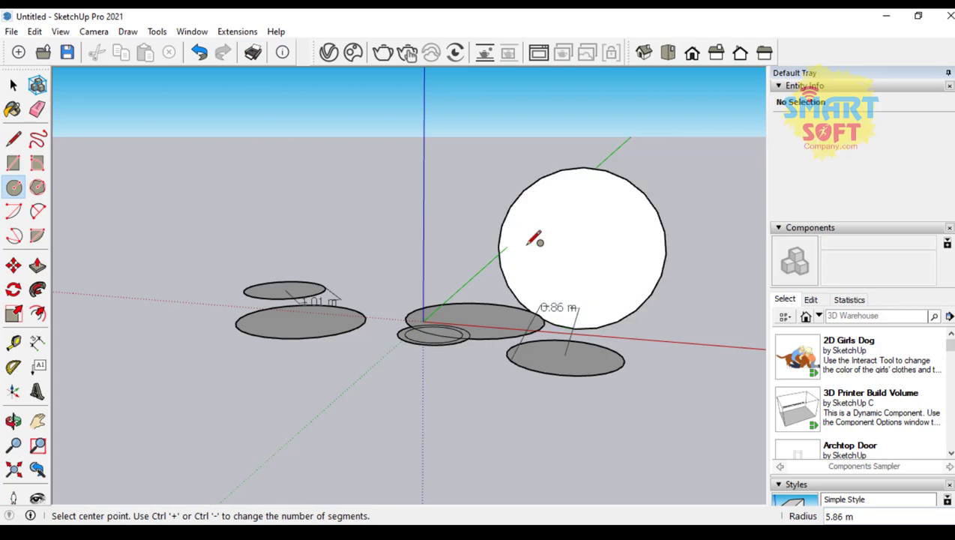
Draw an upright circle of about 1.30 m radius centered on the red axis, perpendicular to that axis
left_click(14, 420)
left_click_drag(559, 416, 355, 324)
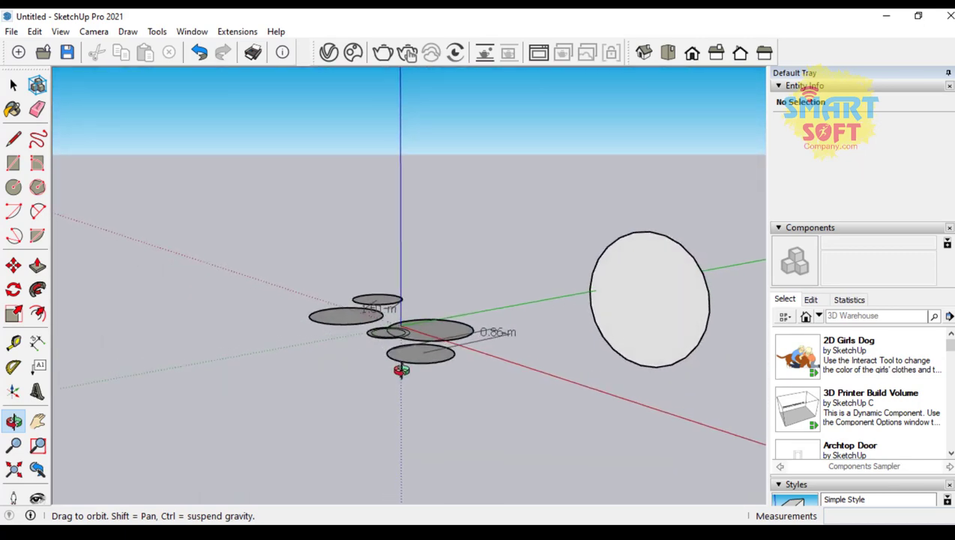
left_click(13, 187)
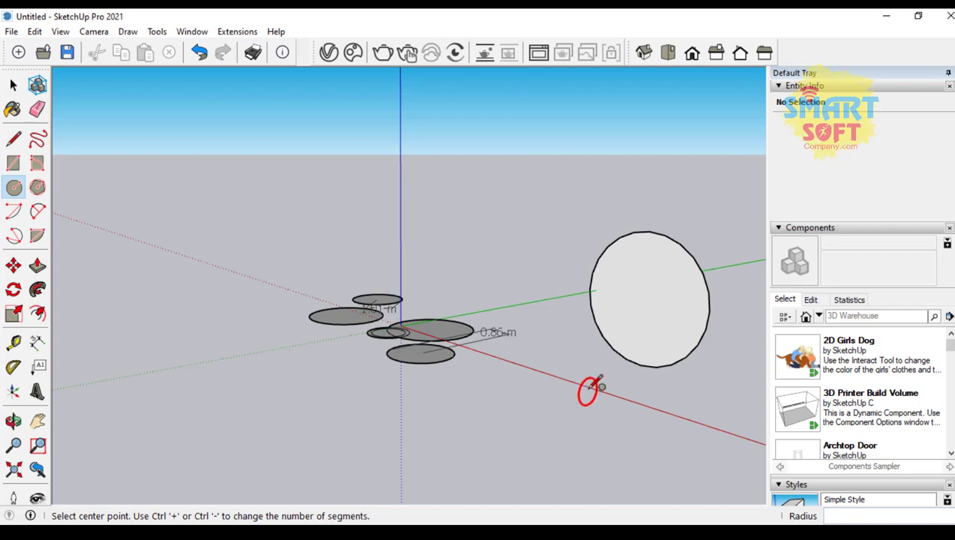
left_click(592, 387)
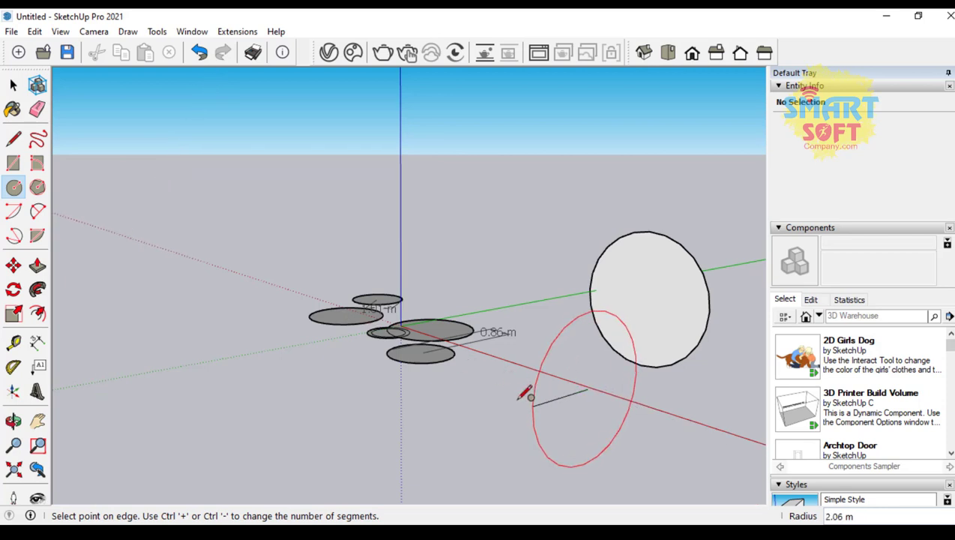
left_click(540, 388)
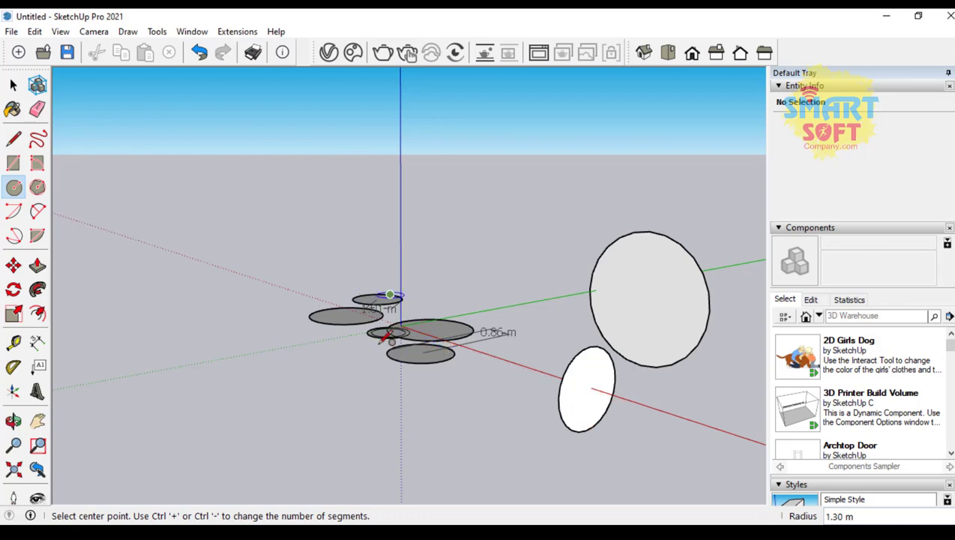
Draw a horizontal circle of about 0.99 m radius in front of the flat circles, and leave the Circle tool
left_click(387, 454)
left_click(433, 454)
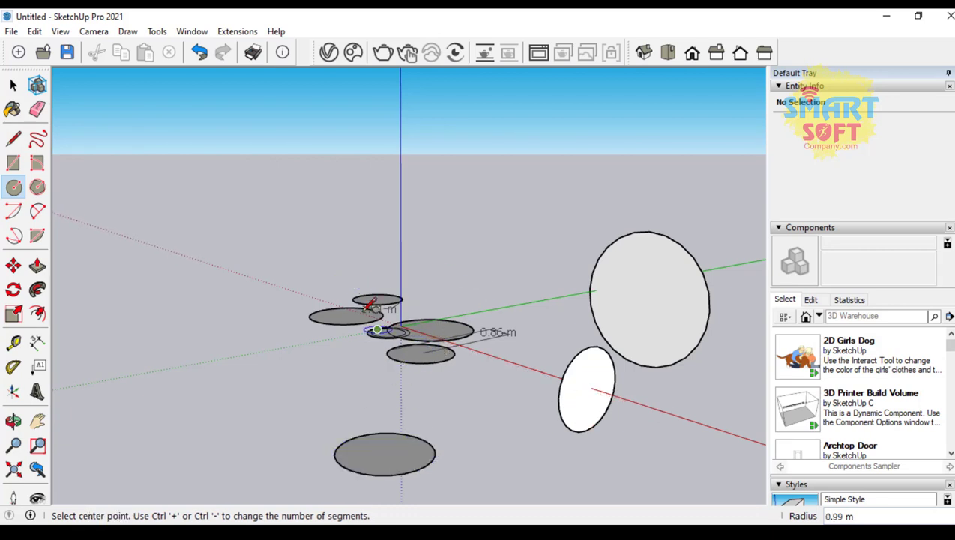
left_click(13, 85)
left_click(13, 85)
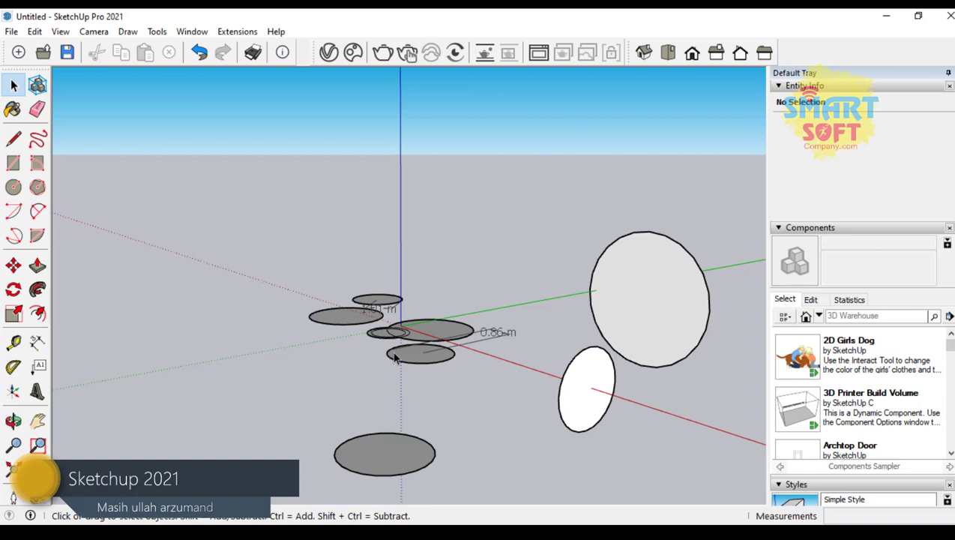
Examine the circles drawn on the three axis planes from different angles
left_click(14, 421)
left_click_drag(453, 206, 491, 321)
scroll(316, 274, "down", 4)
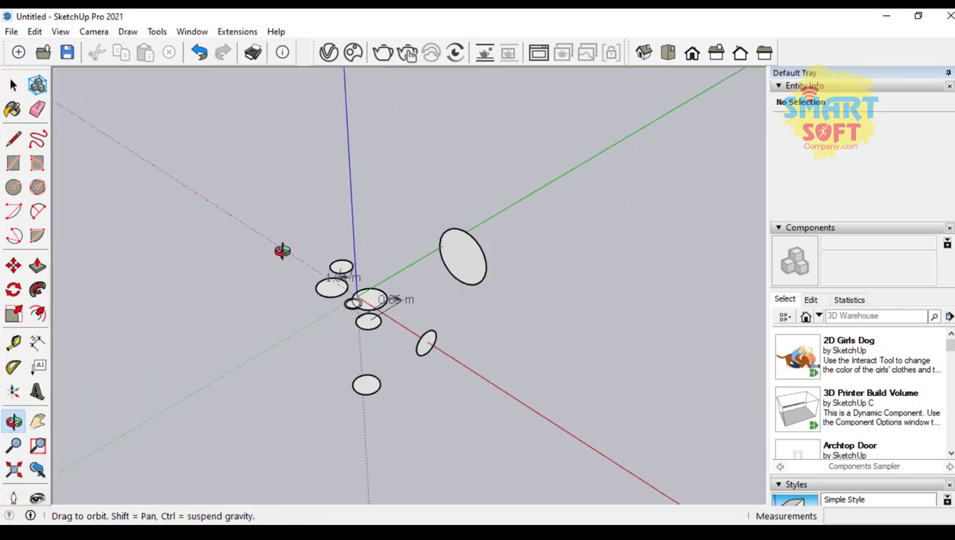
left_click_drag(604, 374, 780, 322)
scroll(654, 259, "up", 2)
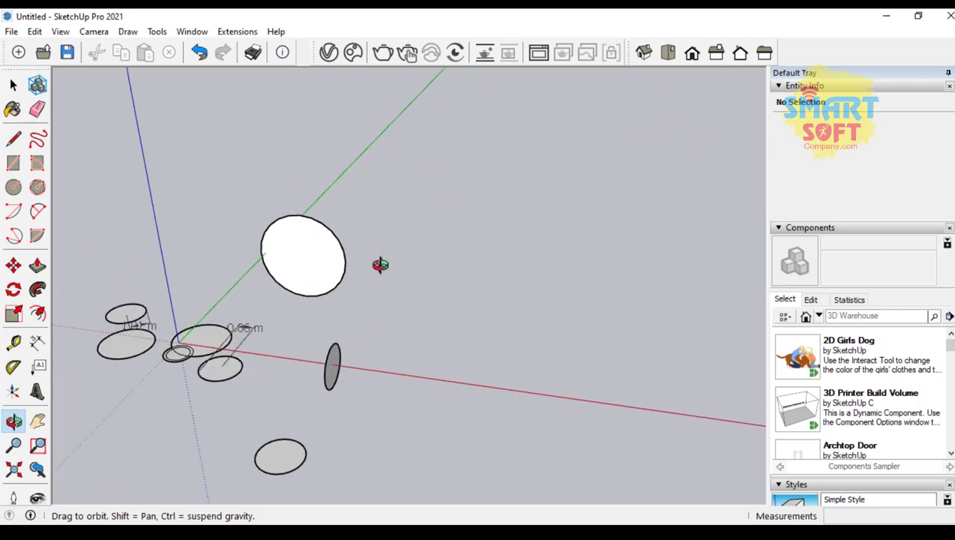
scroll(405, 264, "up", 2)
scroll(342, 278, "down", 2)
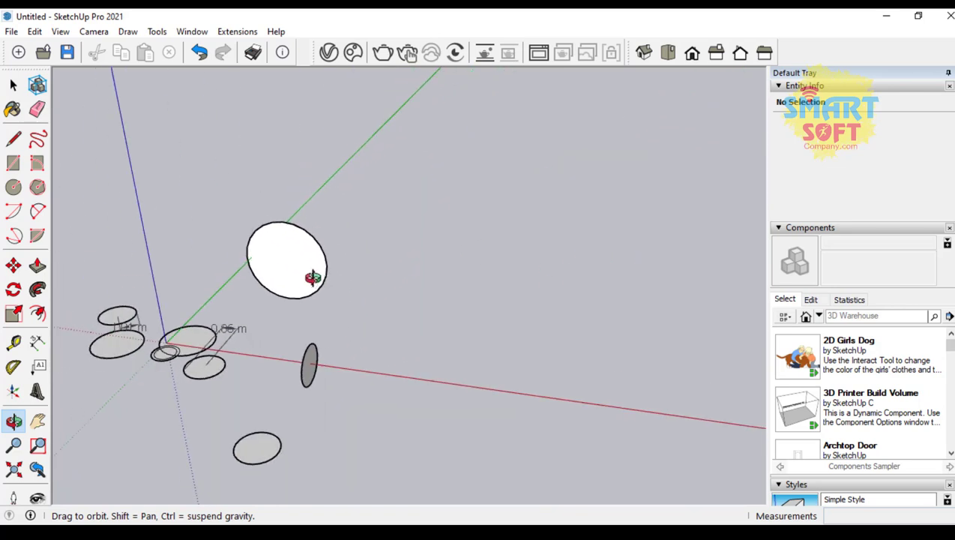
Draw a horizontal circle of about 6.19 m radius beside the red axis with a concentric one of about 4.69 m inside, and undo both
left_click(14, 187)
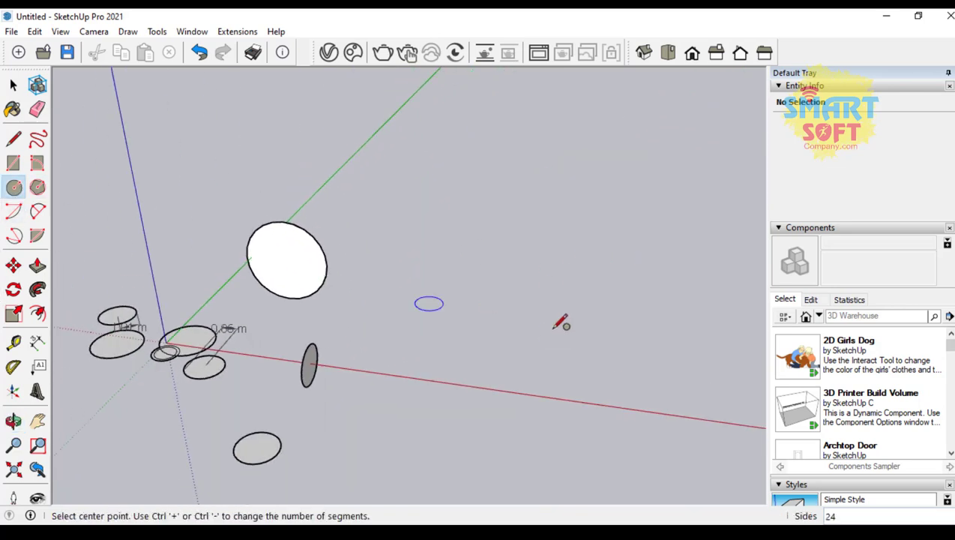
left_click(513, 321)
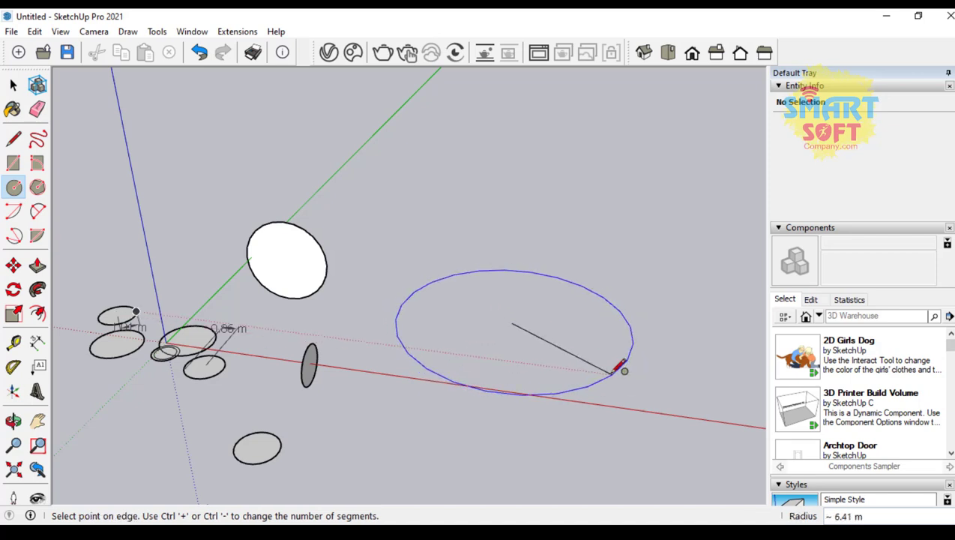
left_click(618, 367)
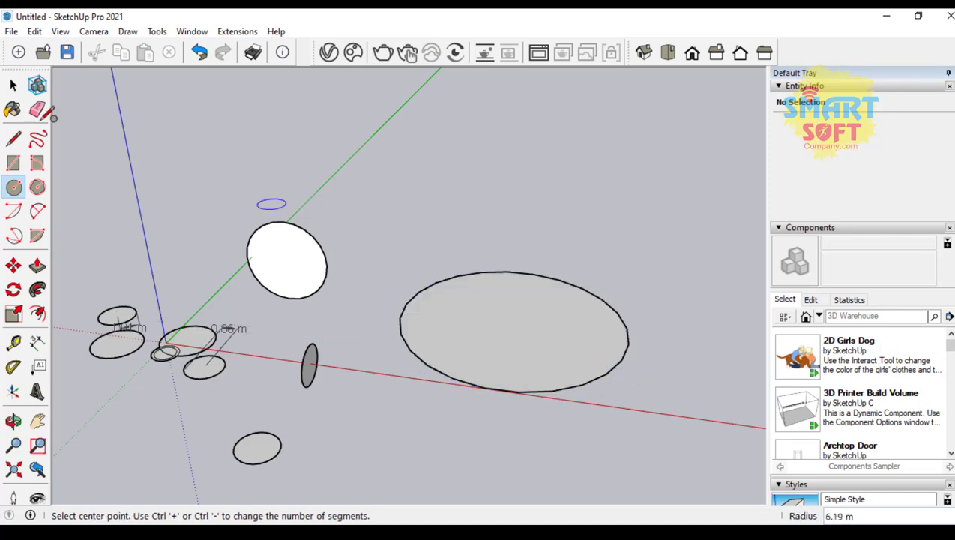
left_click(513, 322)
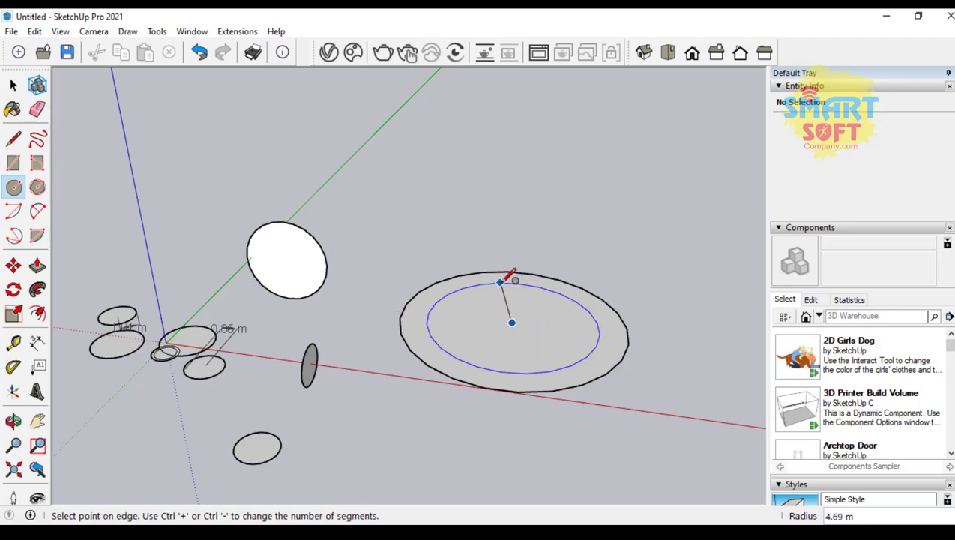
left_click(509, 279)
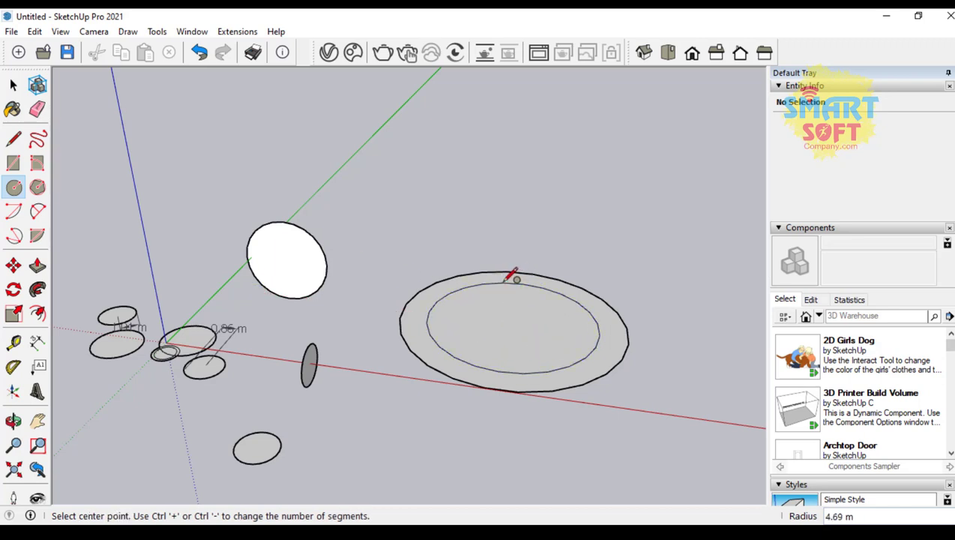
left_click(512, 322)
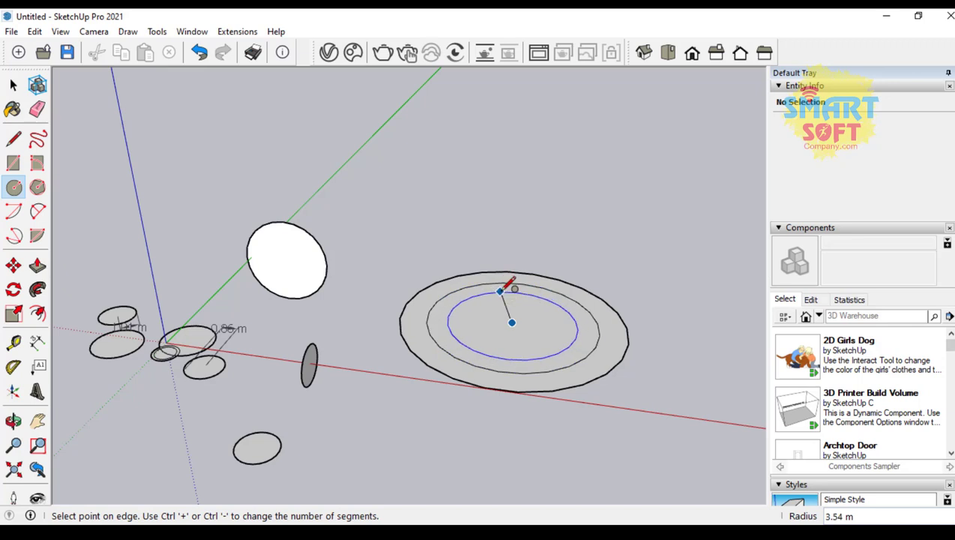
key("ctrl+z")
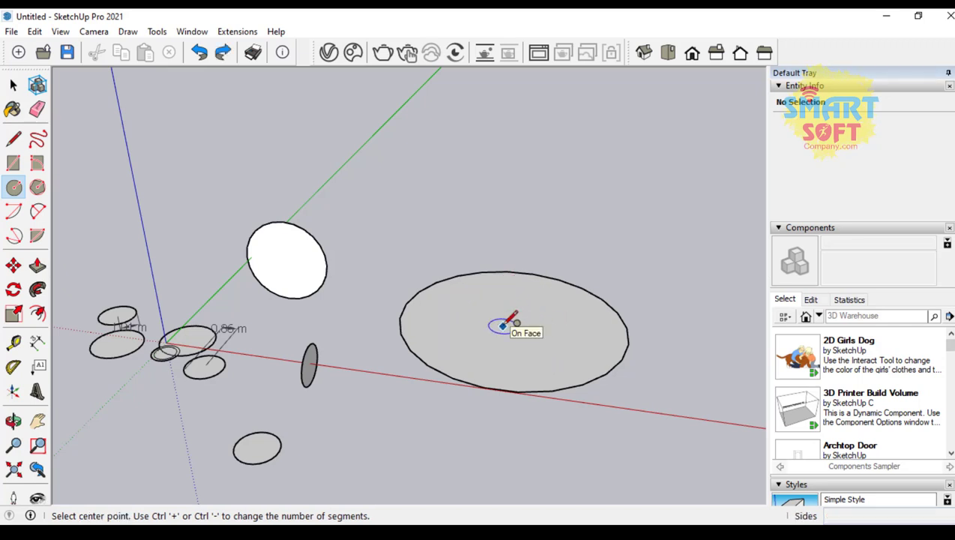
Try a horizontal circle of about 6.85 m radius beside the red axis, and undo it
left_click(535, 326)
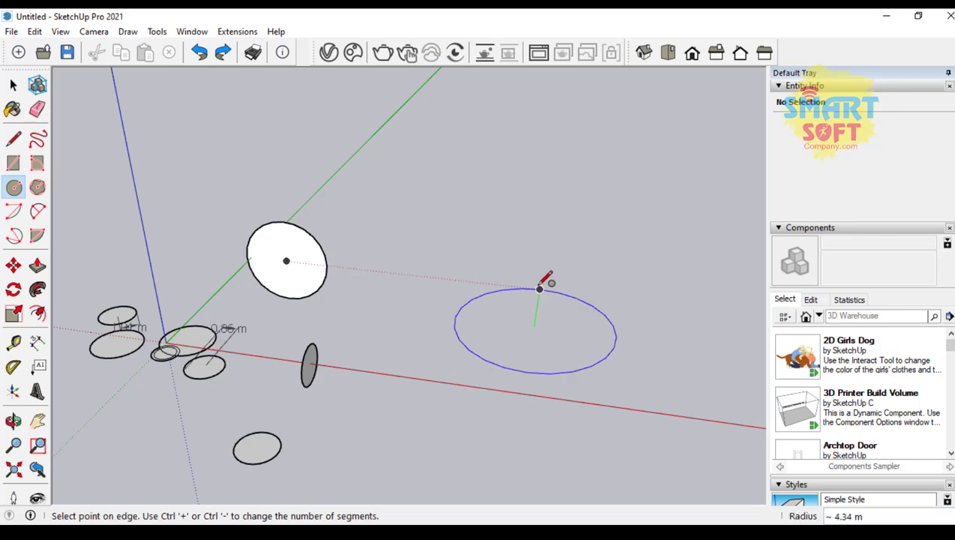
left_click(540, 269)
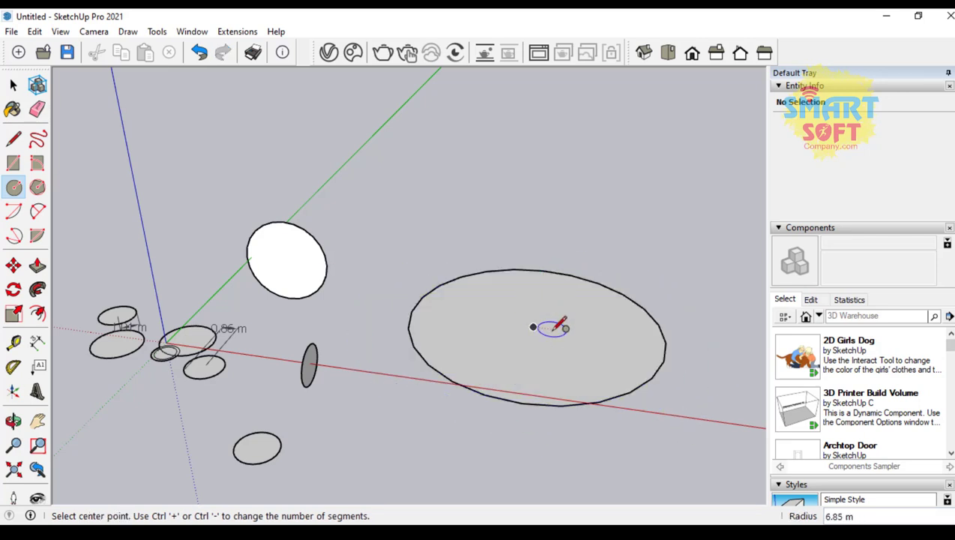
left_click(533, 327)
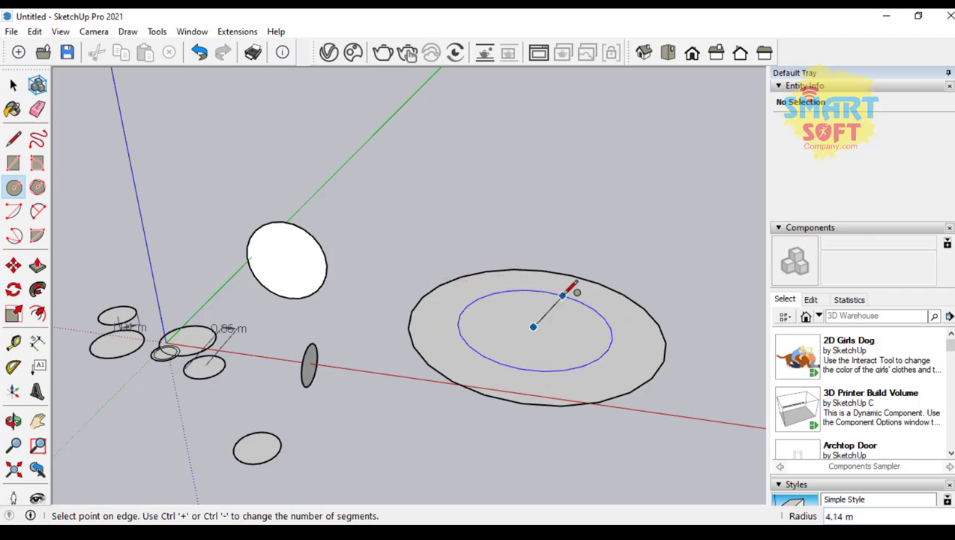
key("ctrl+z")
left_click(473, 310)
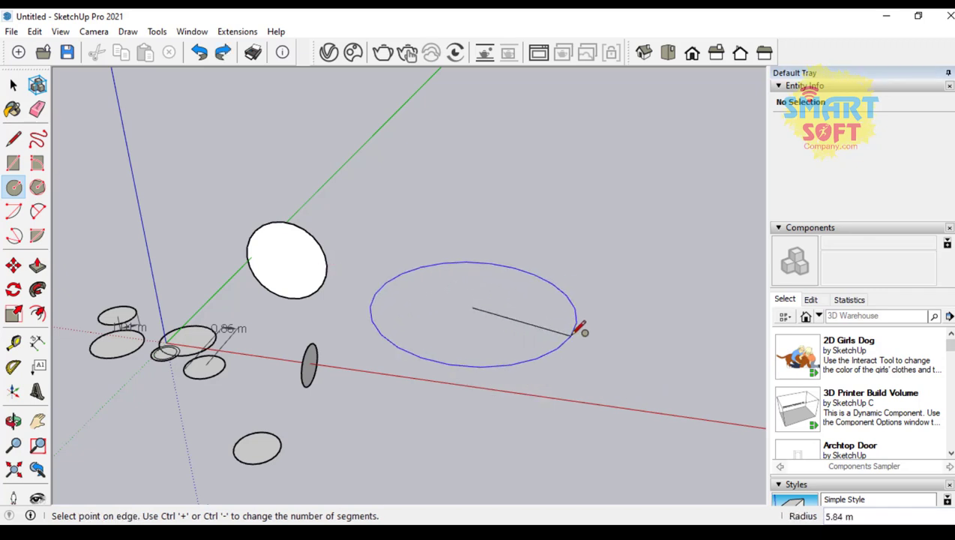
key("Escape")
Draw a horizontal circle of about 5.01 m radius centered on the red axis, with a concentric circle of about 4.02 m radius inside
left_click(561, 397)
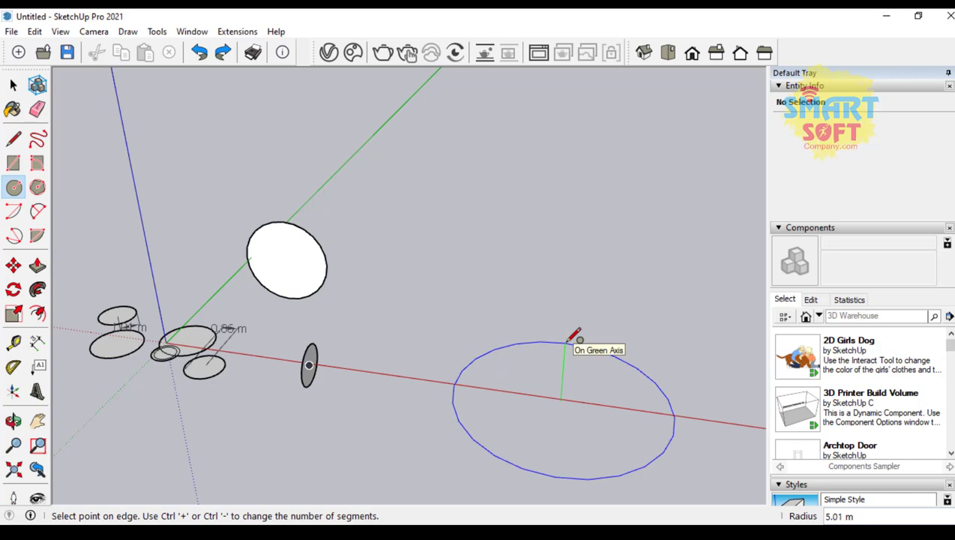
left_click(567, 341)
scroll(486, 280, "down", 1)
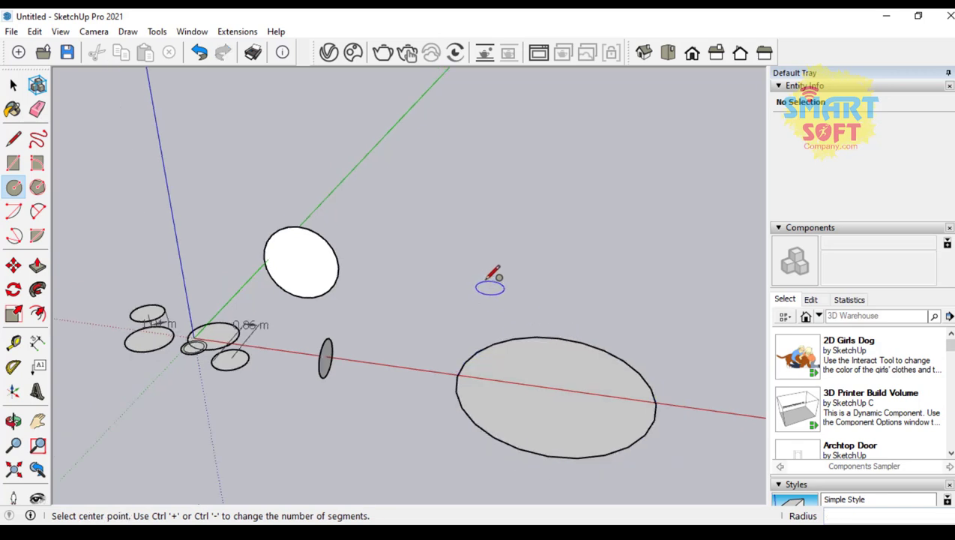
scroll(577, 394, "down", 3)
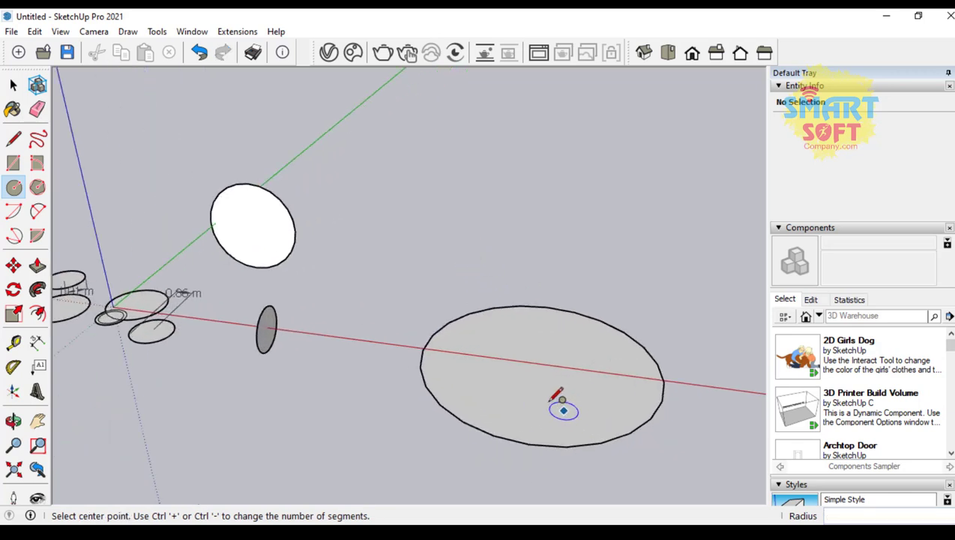
scroll(523, 390, "up", 3)
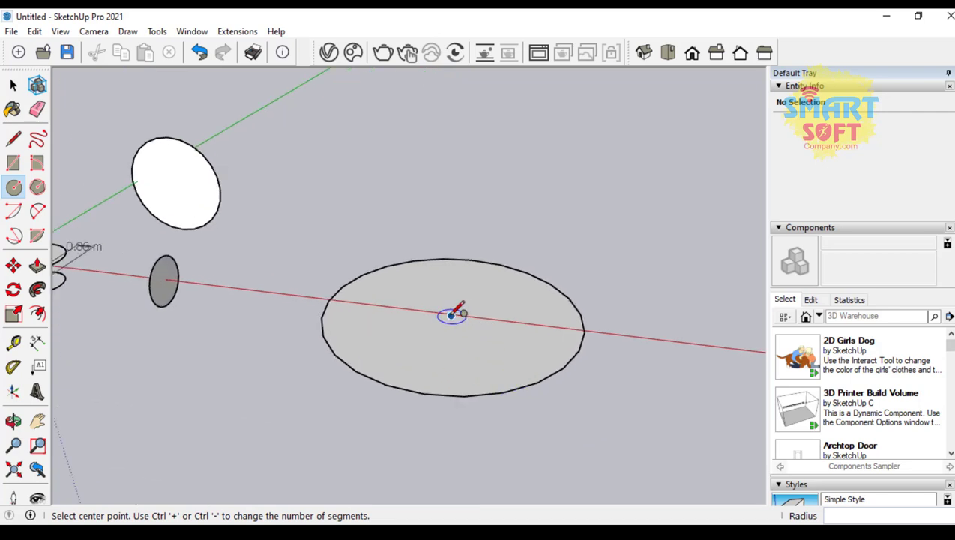
left_click(456, 314)
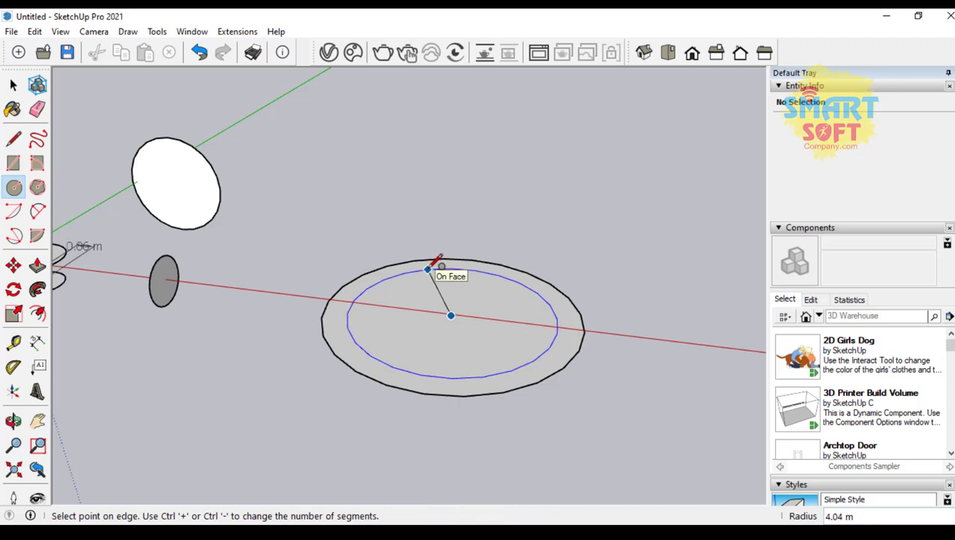
scroll(427, 269, "up", 2)
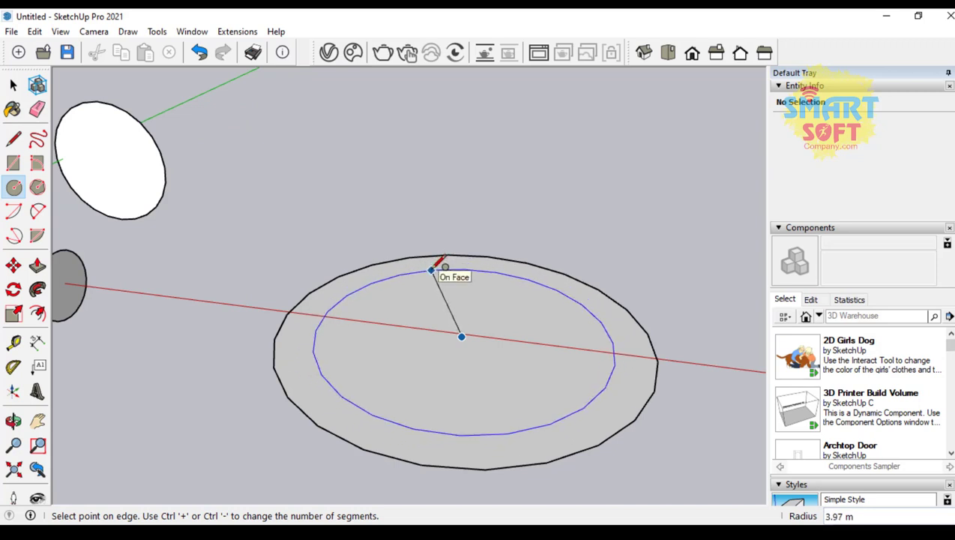
left_click(437, 266)
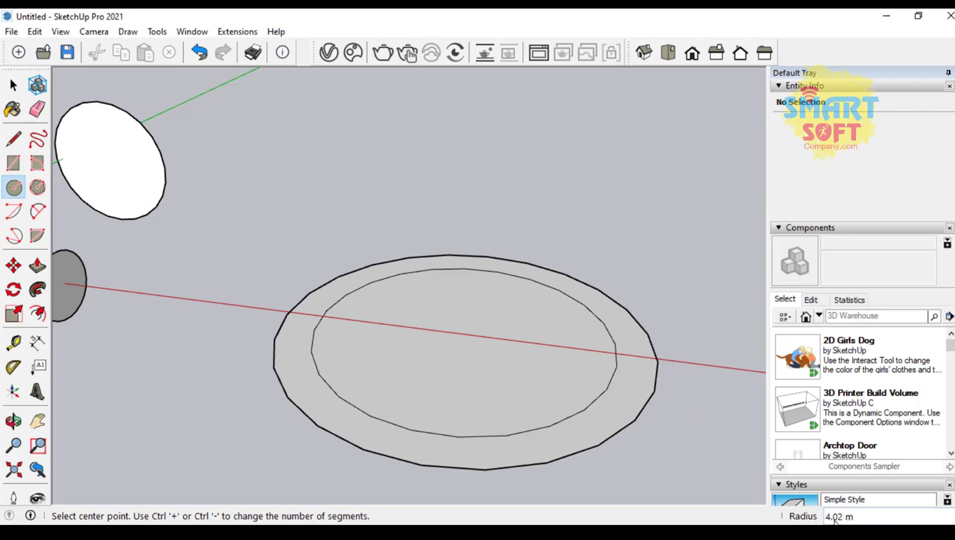
Add two smaller concentric circles of about 3.01 m and 2.04 m radius around the same center
left_click(462, 337)
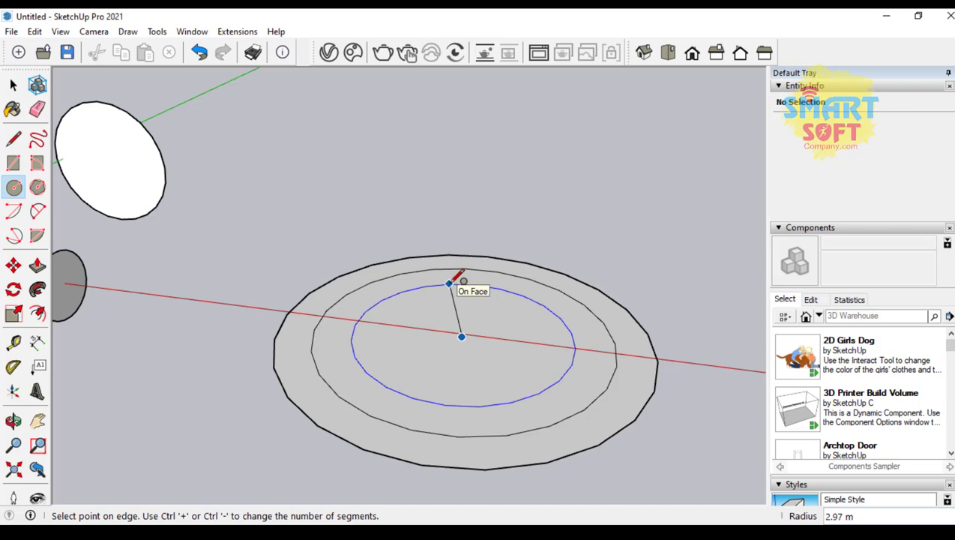
left_click(450, 283)
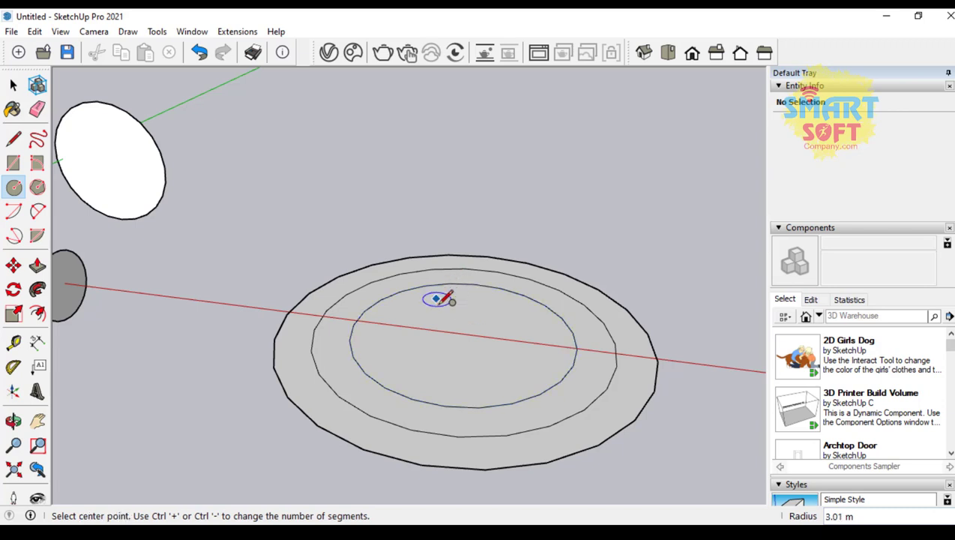
left_click(462, 337)
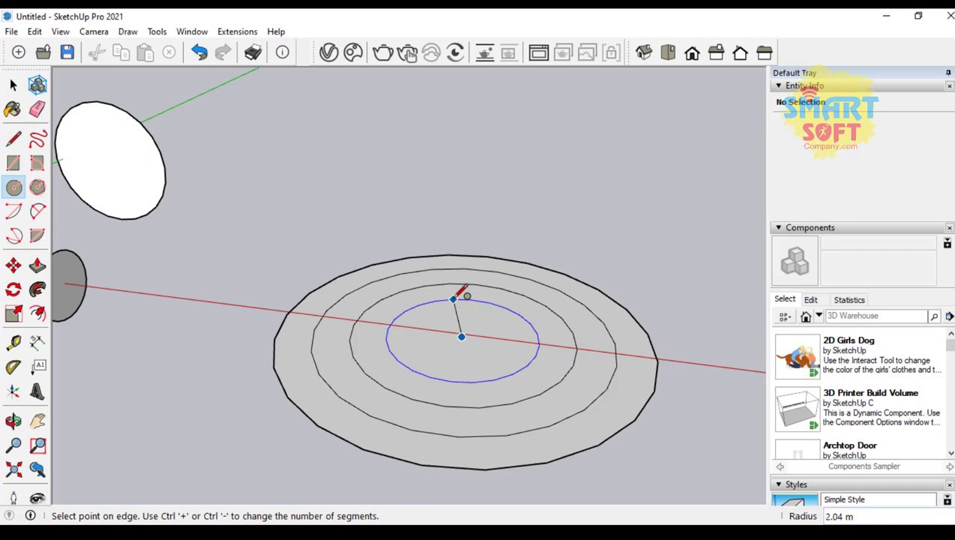
left_click(454, 297)
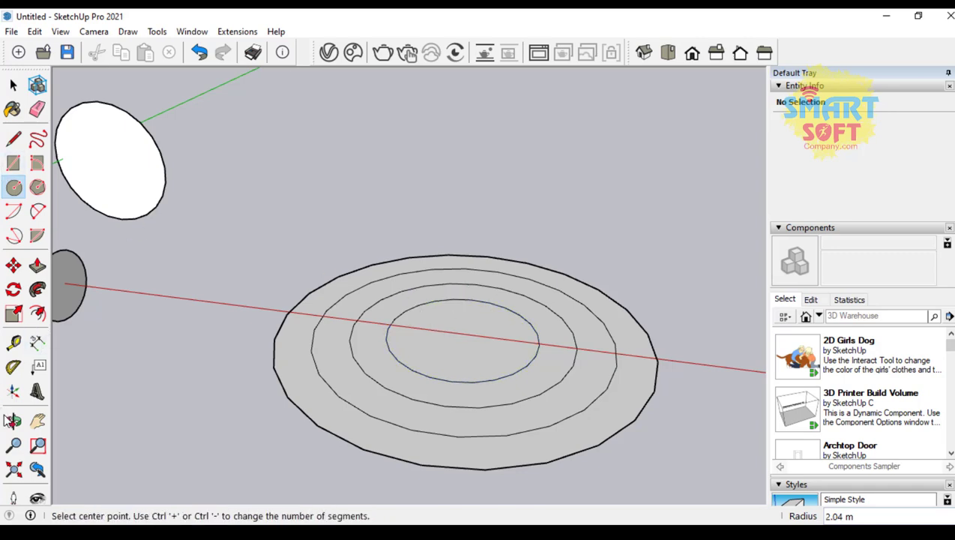
Push/Pull the innermost circle of the concentric set upward about 9.31 m into a cylinder
left_click(13, 423)
left_click_drag(443, 352, 400, 328)
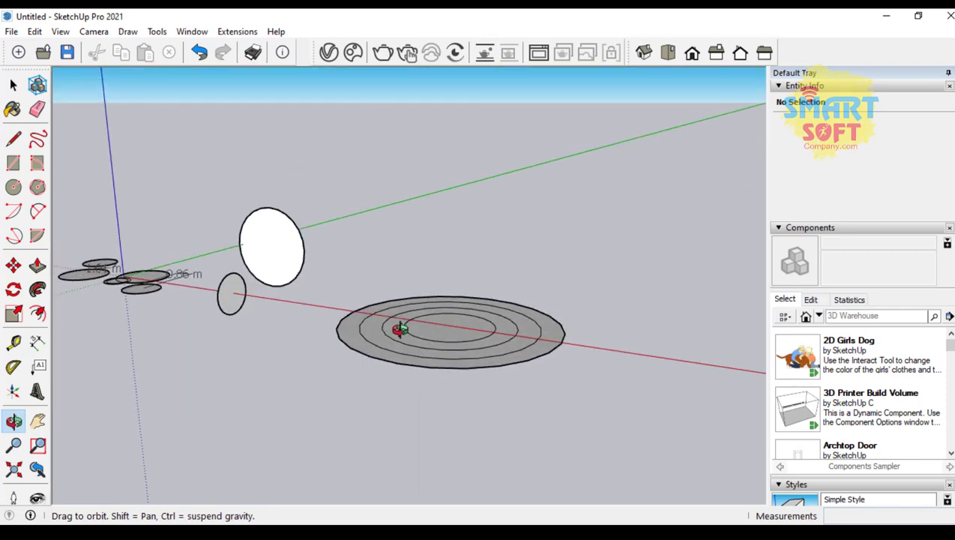
left_click_drag(504, 353, 496, 372)
left_click_drag(338, 334, 482, 402)
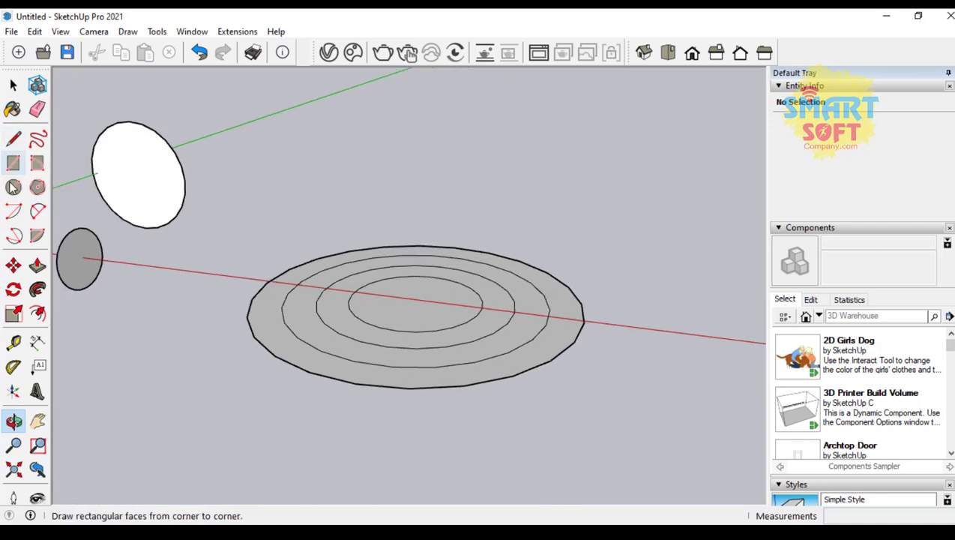
left_click(32, 263)
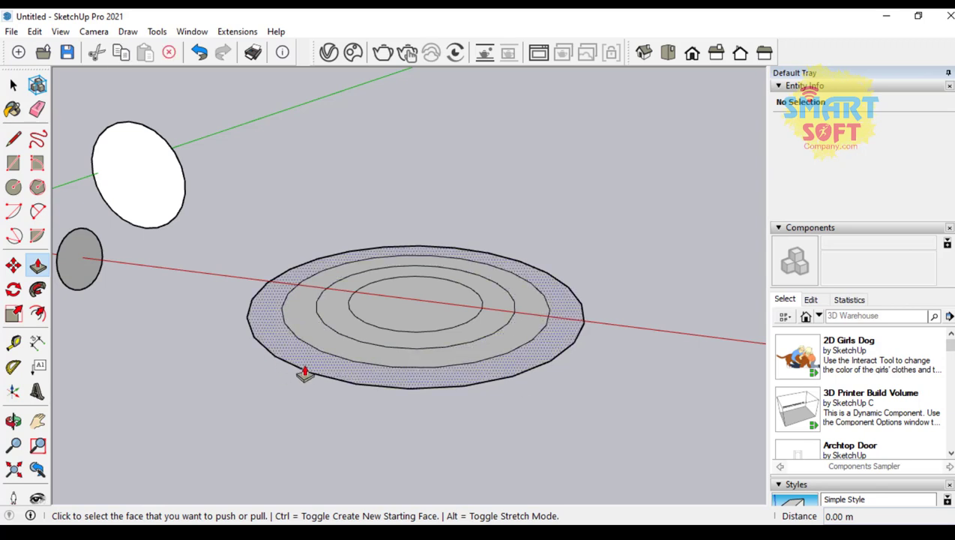
left_click(381, 330)
scroll(423, 177, "down", 2)
left_click(425, 80)
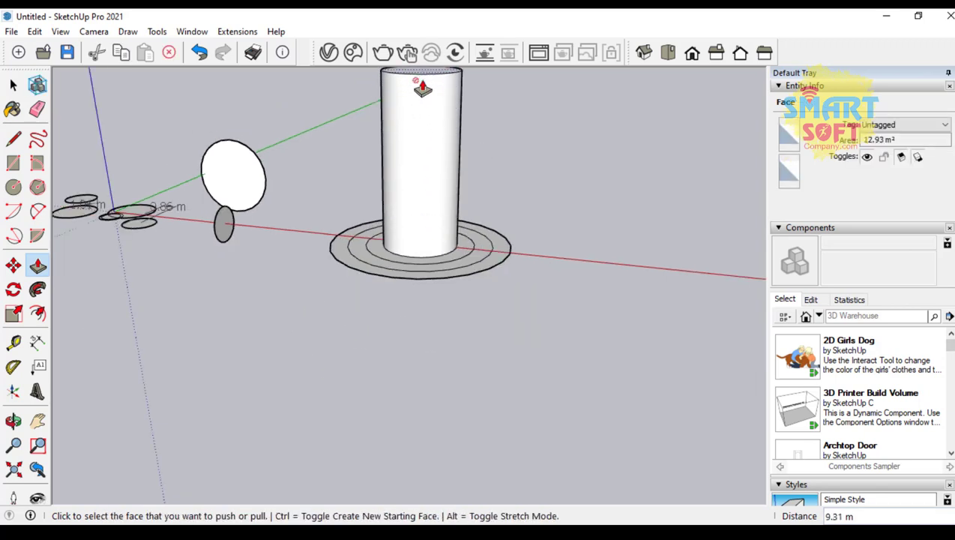
Push/Pull the three surrounding rings upward about 7.59 m, 5.24 m and 2.68 m from the inside out, forming stepped tiers
left_click(450, 268)
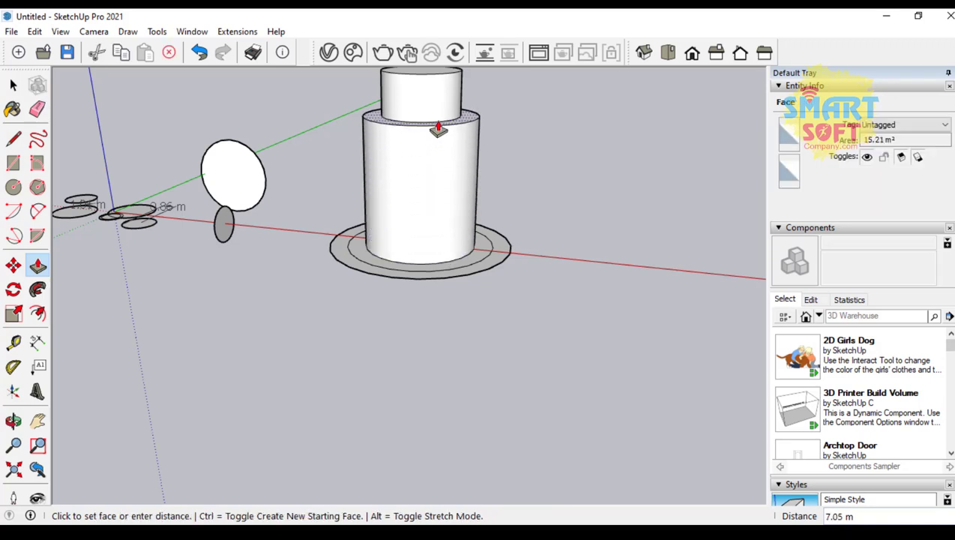
left_click(441, 141)
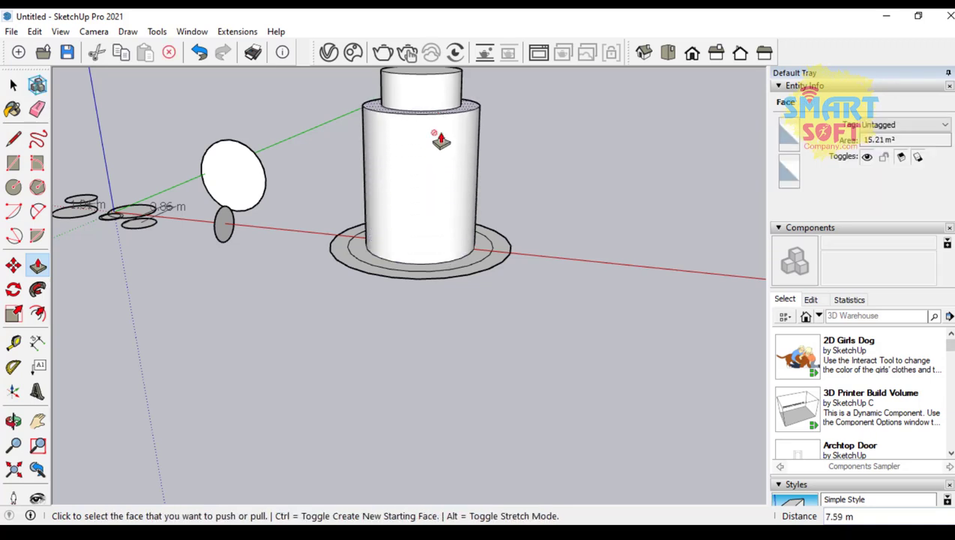
left_click(462, 273)
left_click(443, 172)
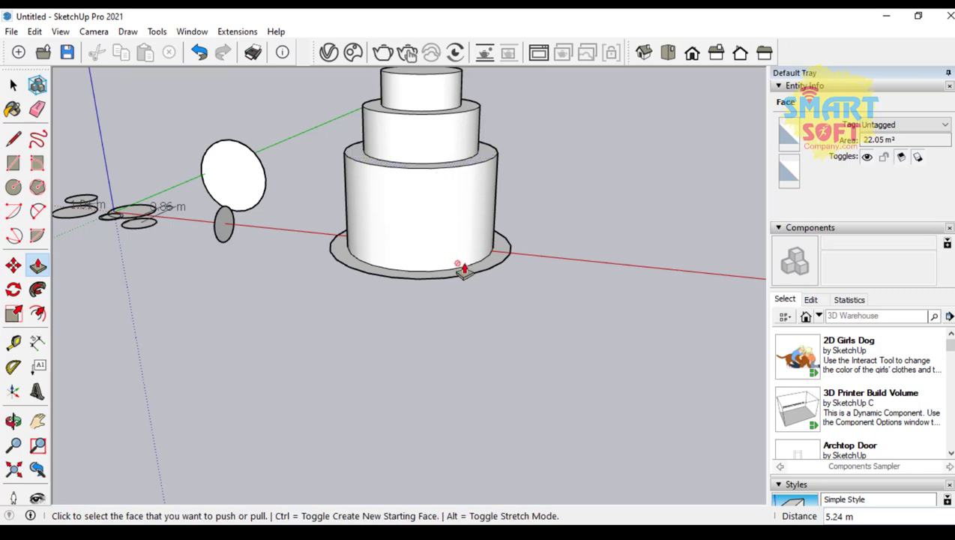
left_click(465, 276)
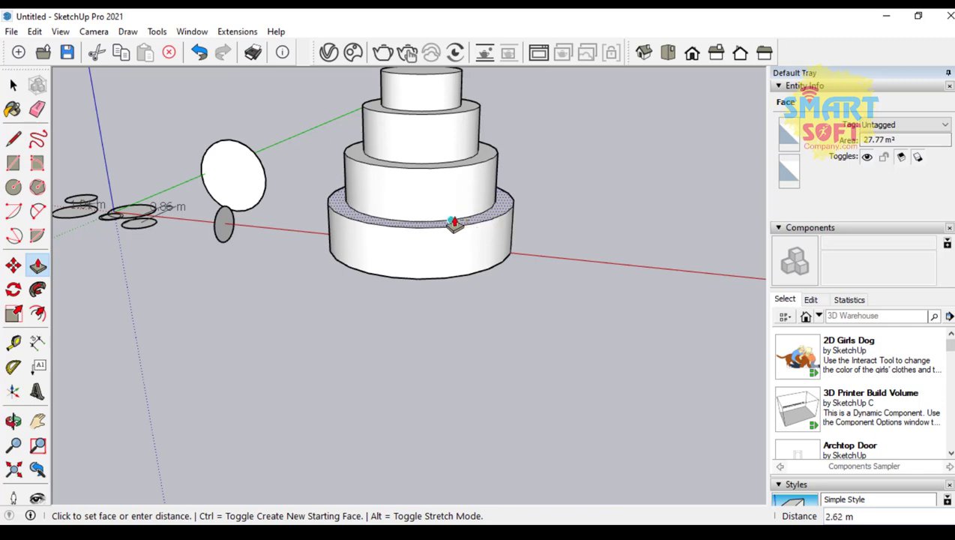
left_click(456, 225)
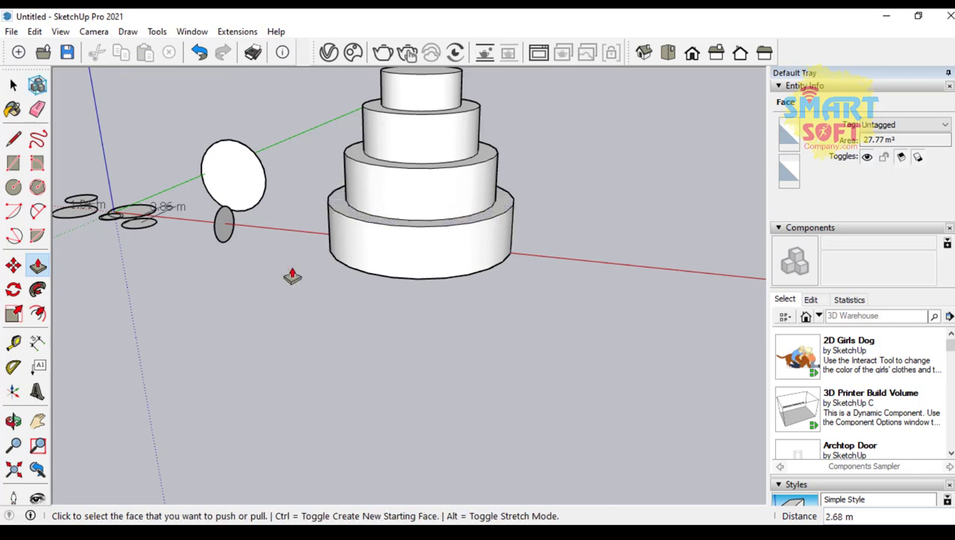
Draw two vertical lines on the side of the lowest tier, each from its top edge to its bottom edge
scroll(201, 345, "down", 1)
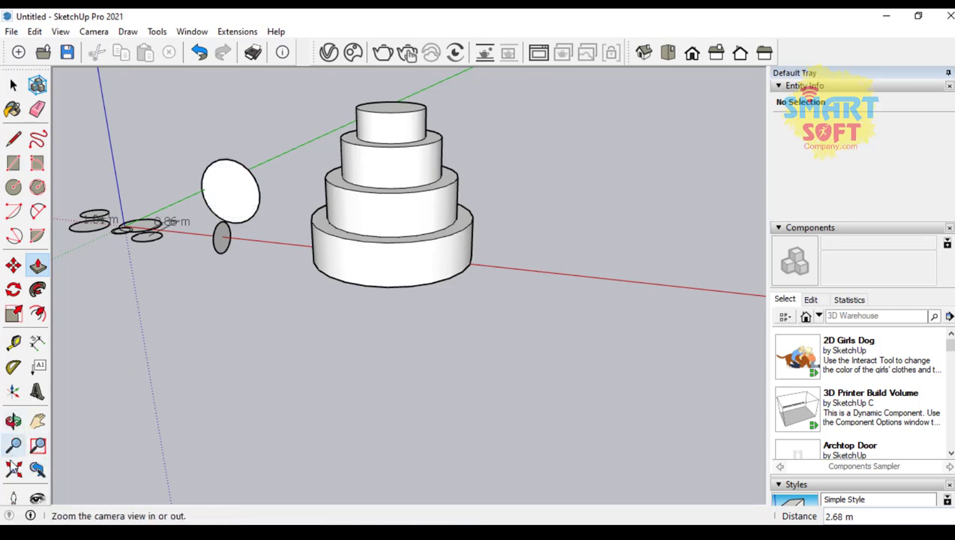
left_click(14, 422)
left_click_drag(357, 149, 438, 389)
left_click_drag(440, 240, 240, 251)
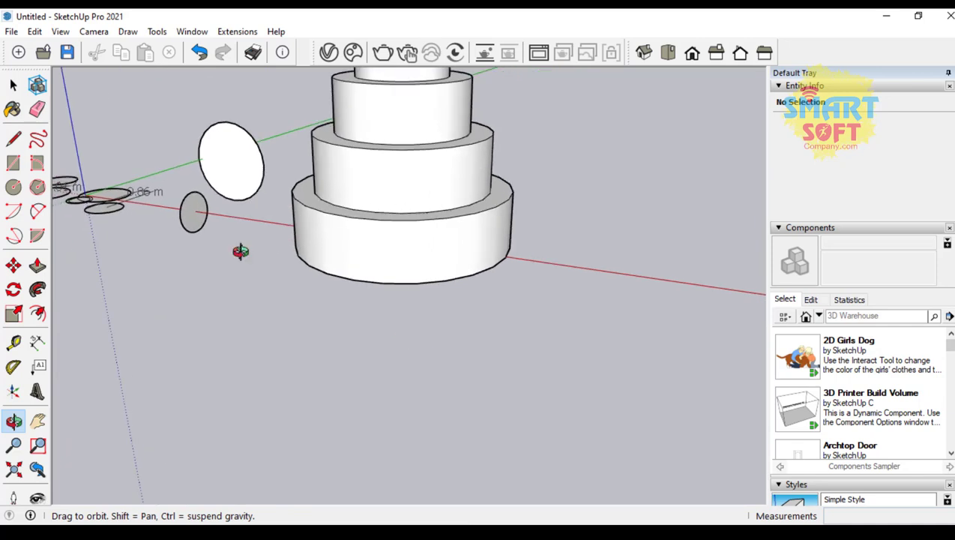
left_click(13, 139)
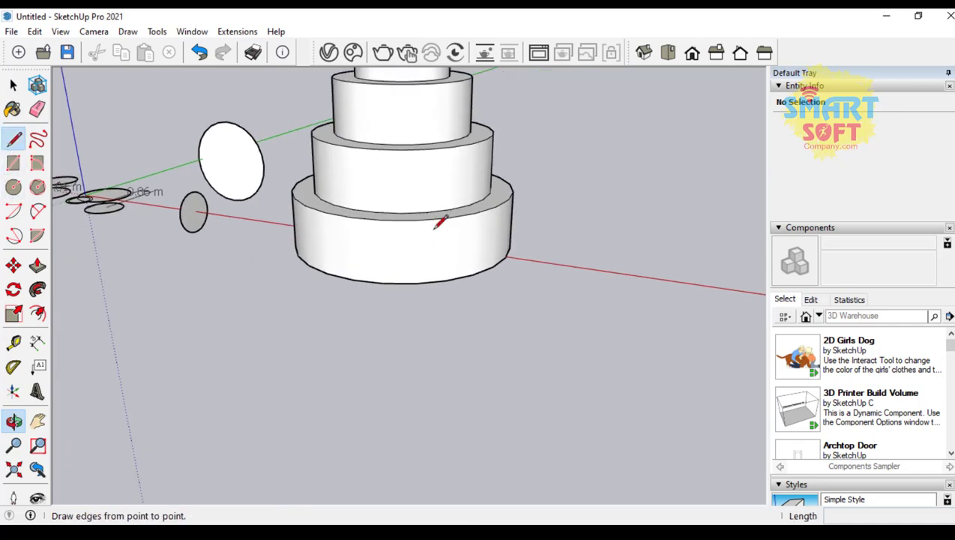
left_click(398, 220)
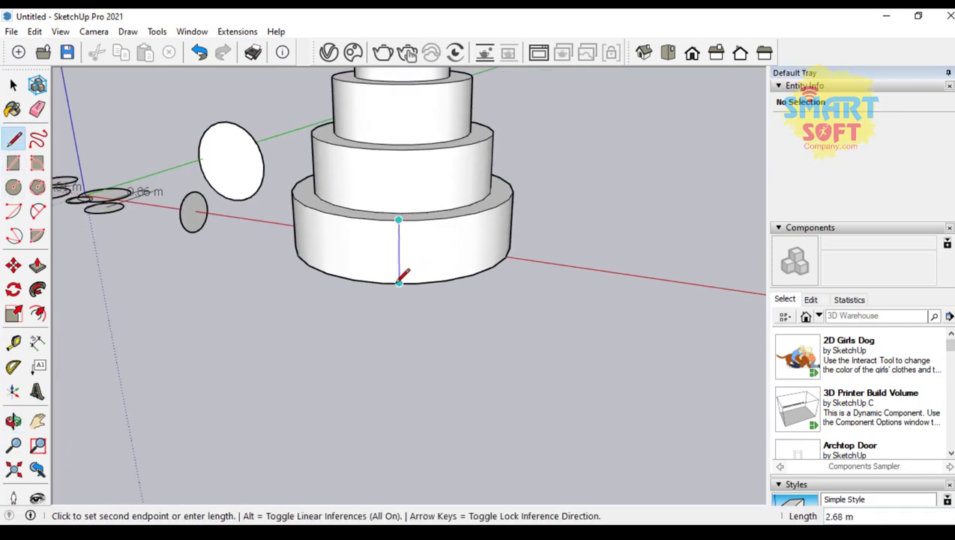
left_click(402, 280)
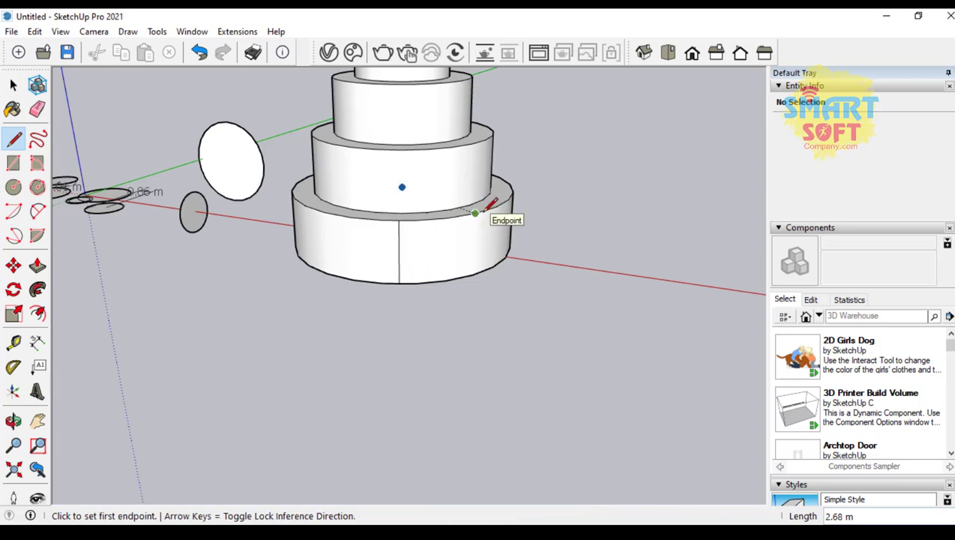
left_click(475, 213)
left_click(474, 276)
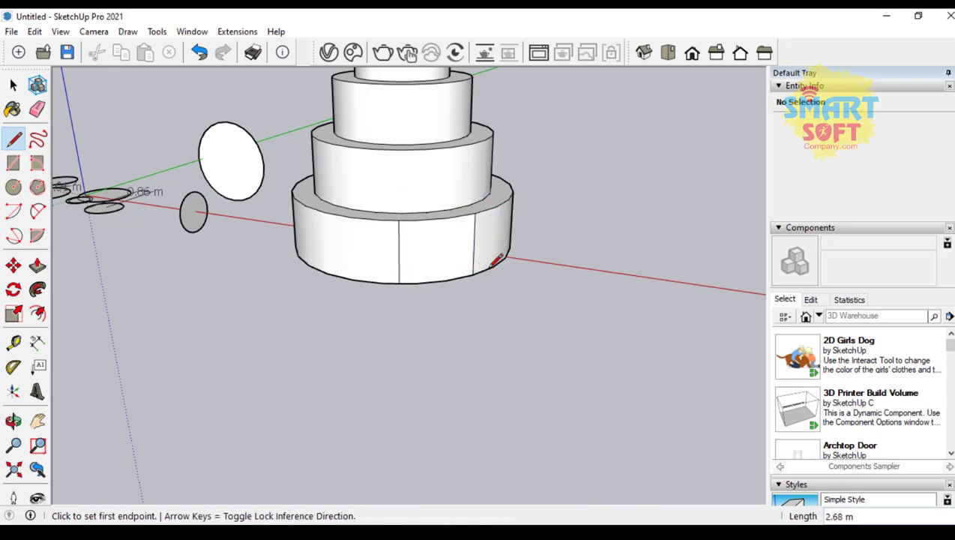
Try to Push/Pull the curved side surface of the lowest tier next to the vertical lines
left_click(37, 265)
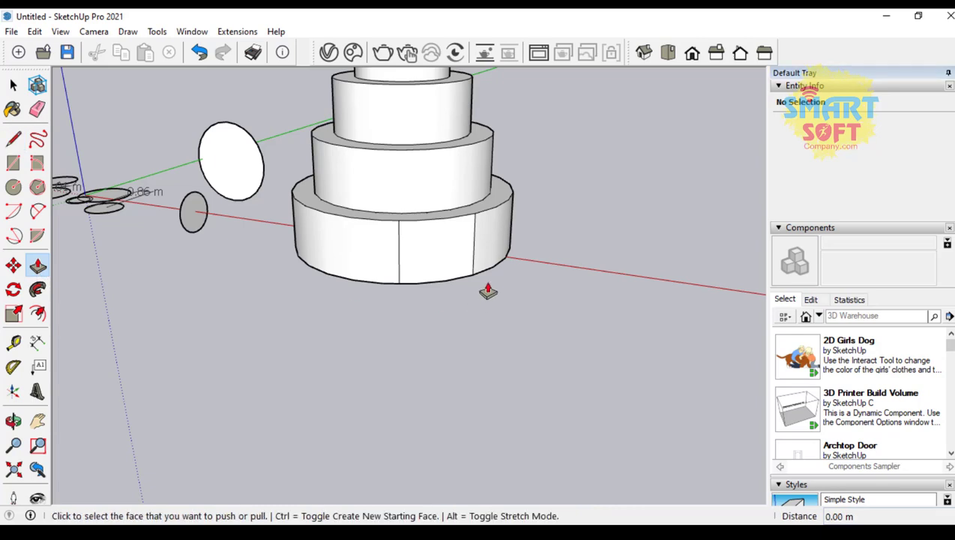
left_click(14, 420)
left_click_drag(467, 312, 285, 312)
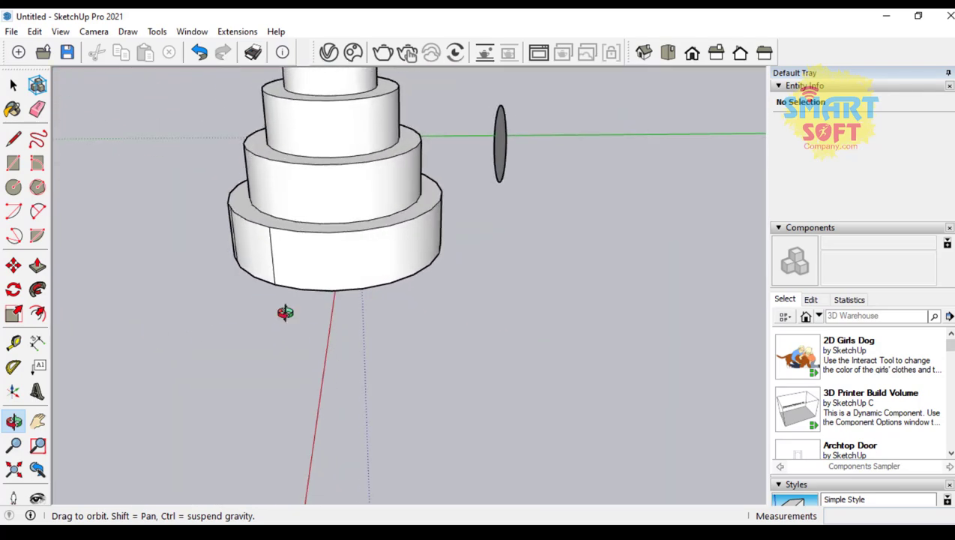
left_click(37, 266)
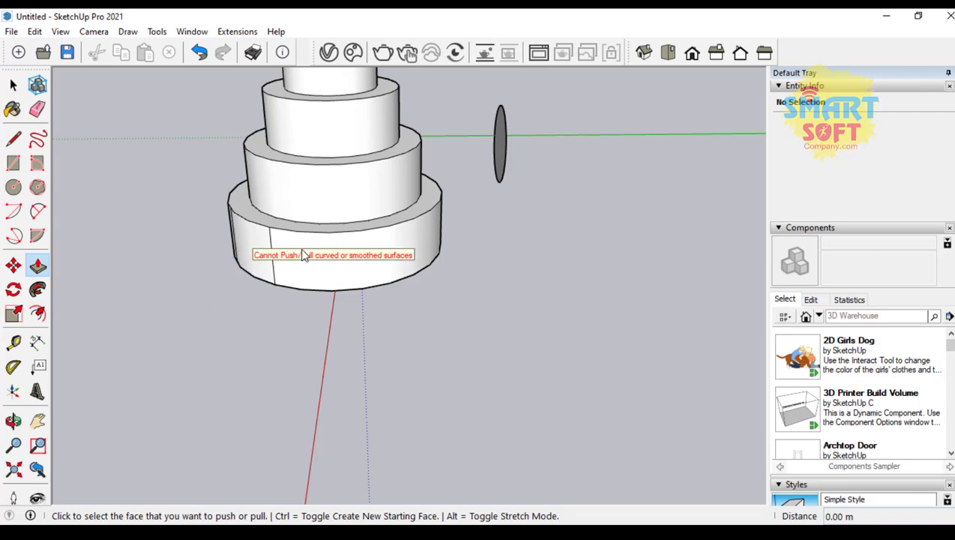
Examine the four-tier cylindrical model from the side and from above
left_click(15, 421)
left_click_drag(177, 283, 500, 429)
left_click_drag(275, 272, 321, 270)
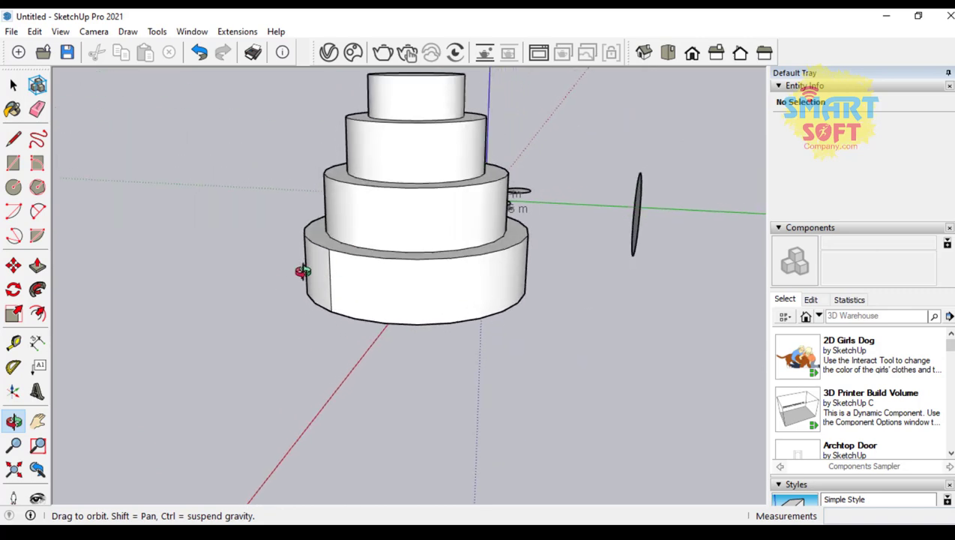
left_click_drag(456, 200, 320, 288)
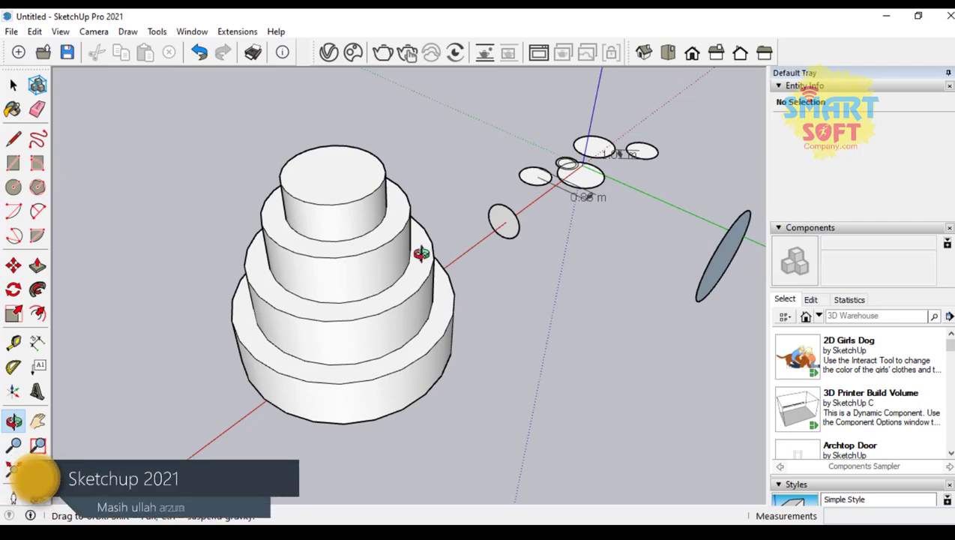
Push/Pull the top face of the highest cylindrical tier upward about 1.60 m
left_click_drag(293, 328, 232, 283)
left_click(37, 268)
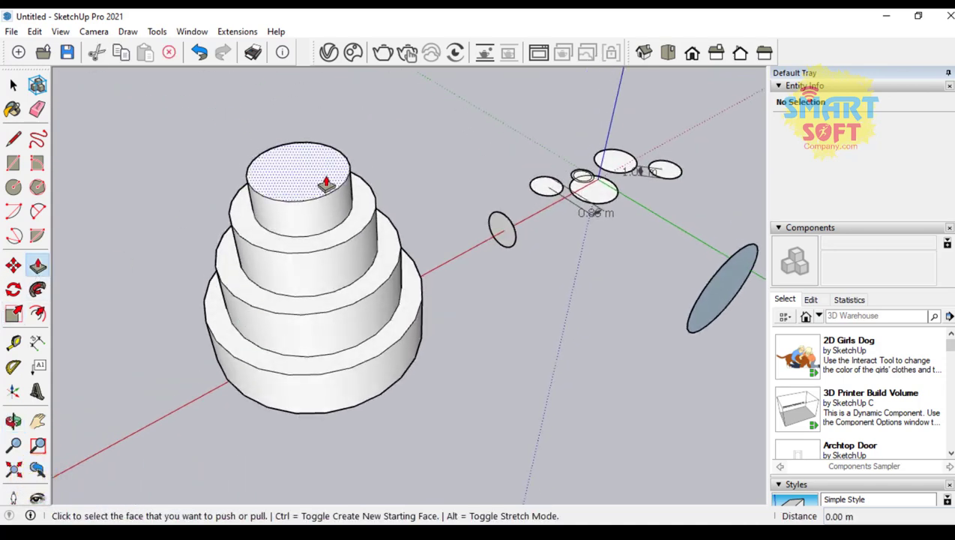
left_click(321, 182)
left_click(319, 134)
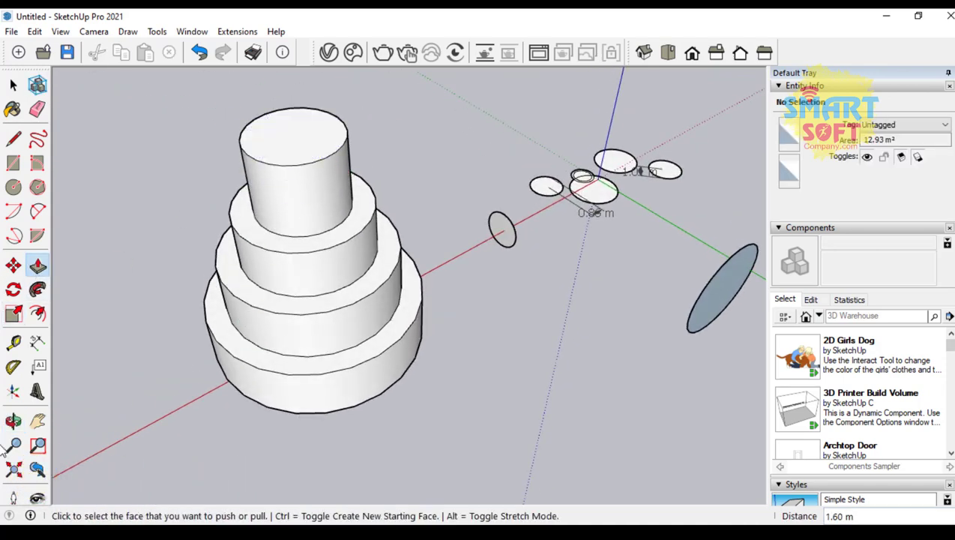
Draw a square about 4.62 m by 4.62 m on the ground beside the cylindrical tower
left_click(13, 421)
left_click(14, 163)
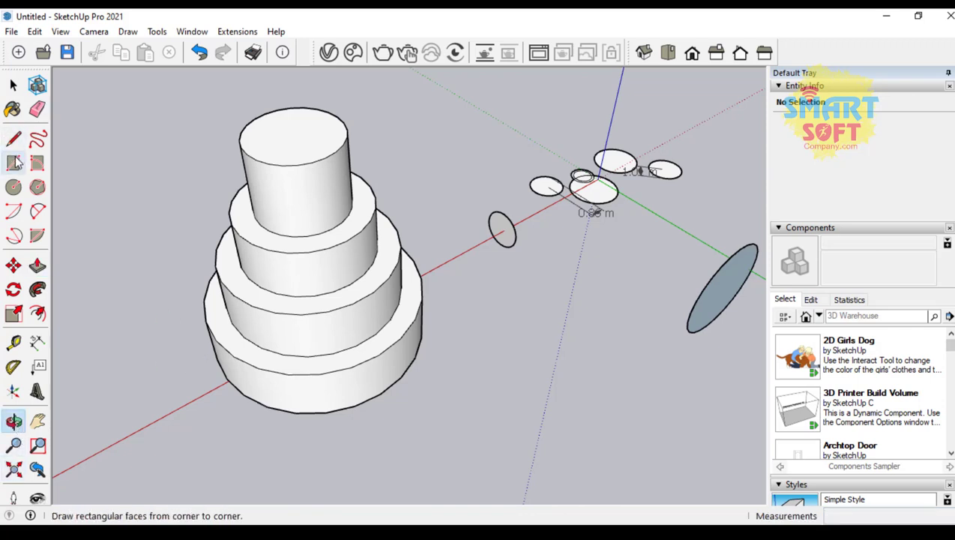
left_click(492, 357)
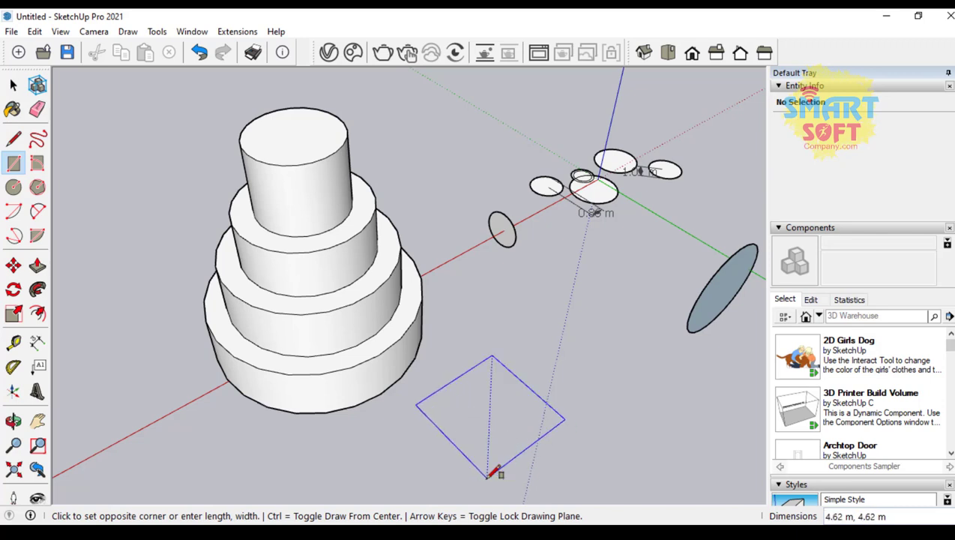
left_click(488, 477)
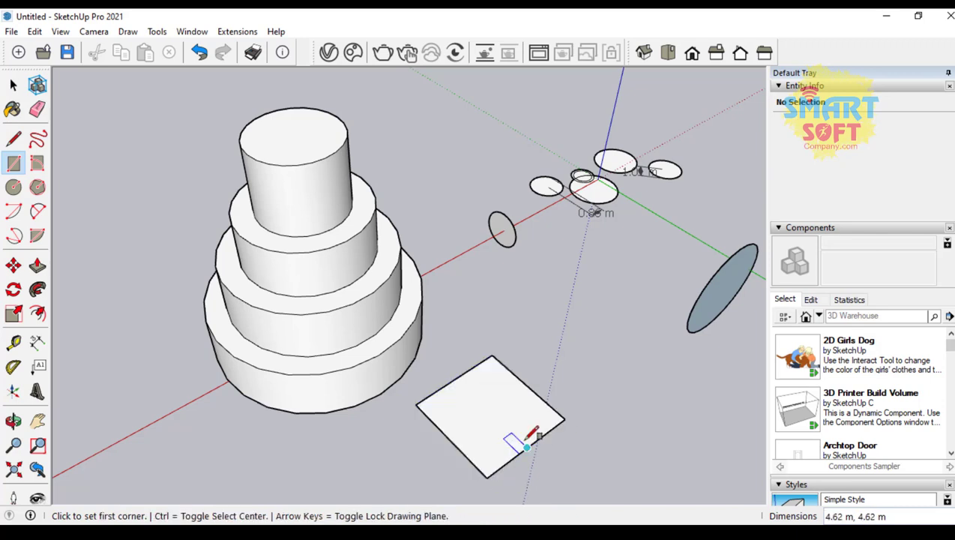
Draw two nested rectangles from their centers inside the square, the larger about 3.96 m by 3.19 m
left_click(497, 407)
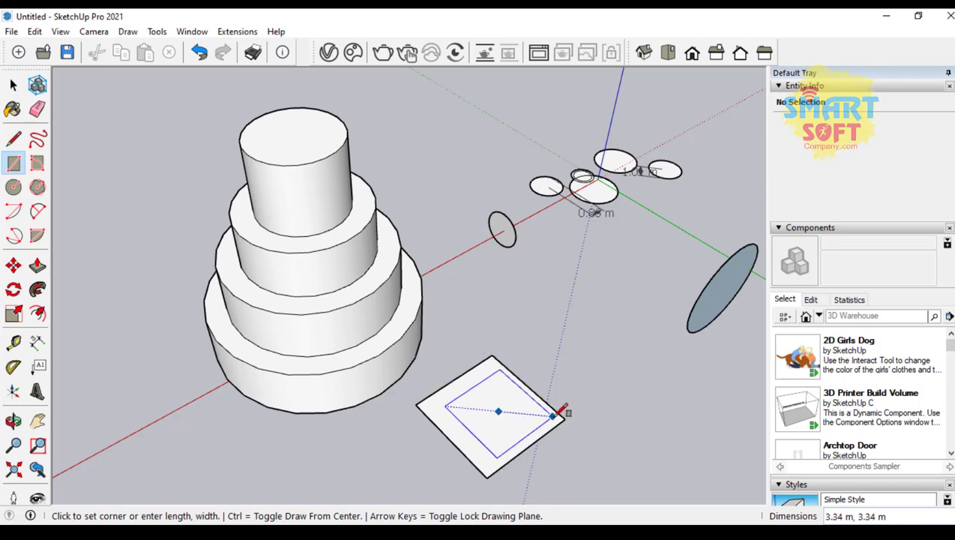
key("ctrl")
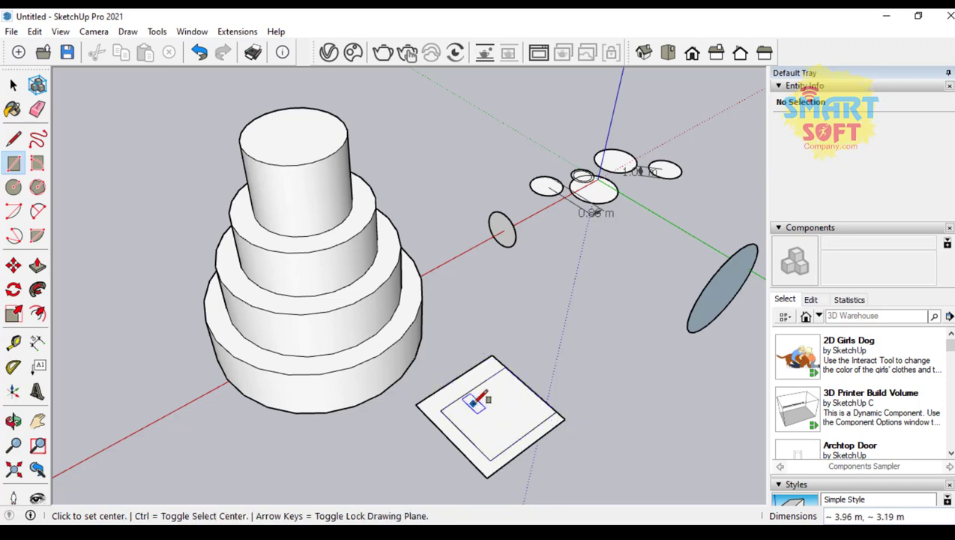
key("ctrl")
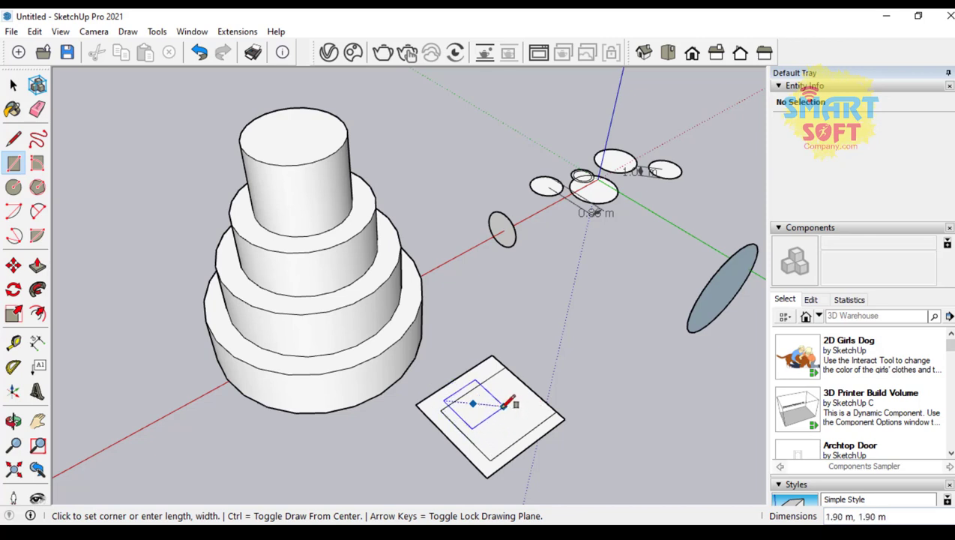
key("ctrl")
key("ctrl")
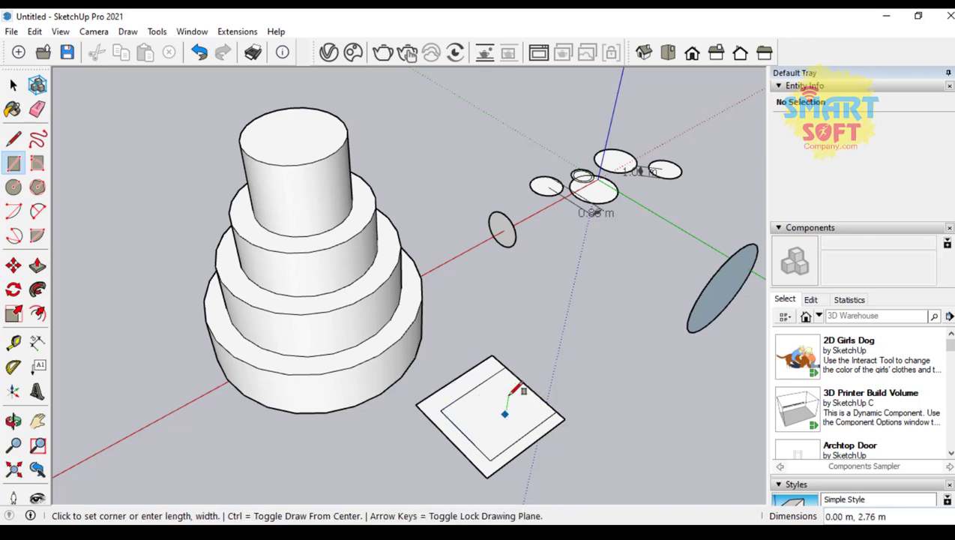
key("ctrl")
left_click(510, 389)
Push/Pull the nested rectangles upward from the inside out, the middle one about 2.78 m and the outer one about 1.26 m, forming three tiers
left_click(13, 421)
left_click_drag(337, 459, 361, 311)
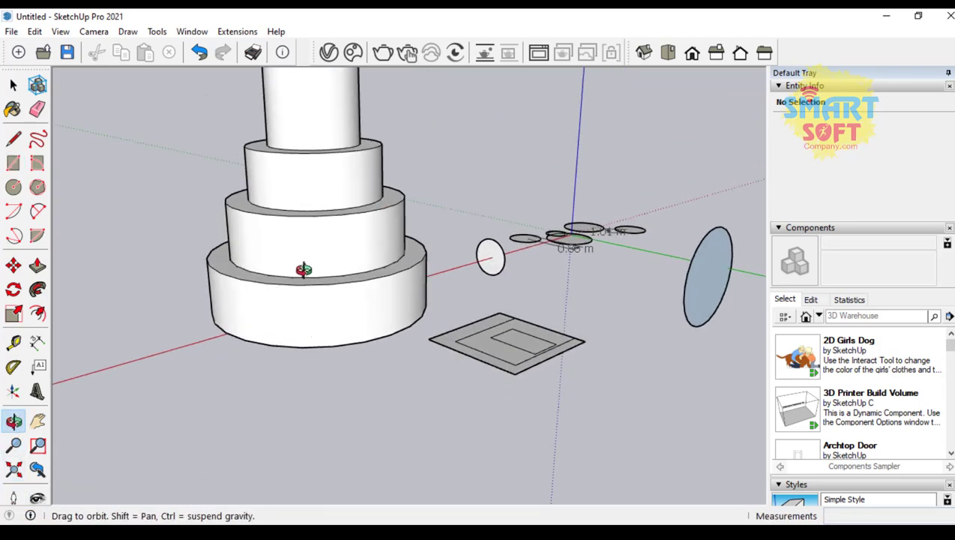
scroll(293, 198, "down", 2)
scroll(304, 123, "up", 2)
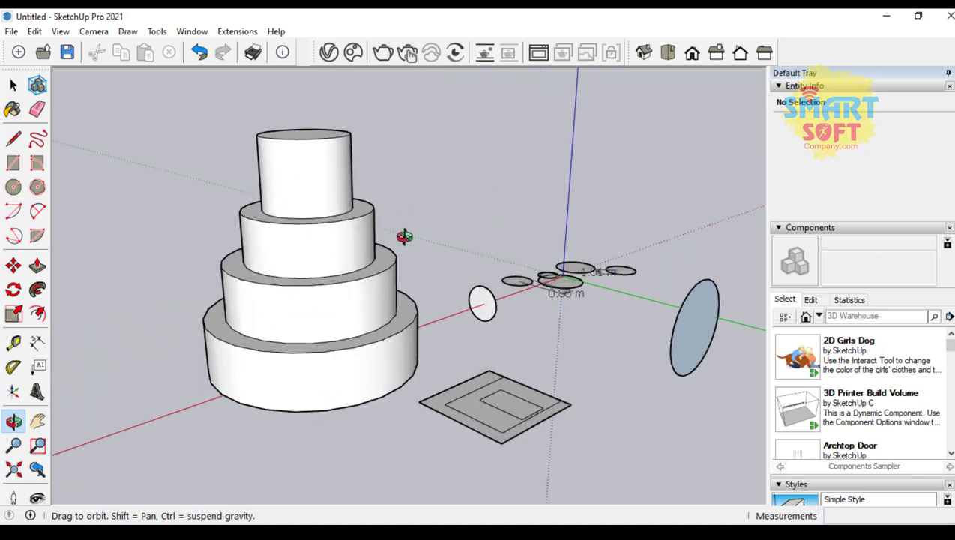
left_click(37, 266)
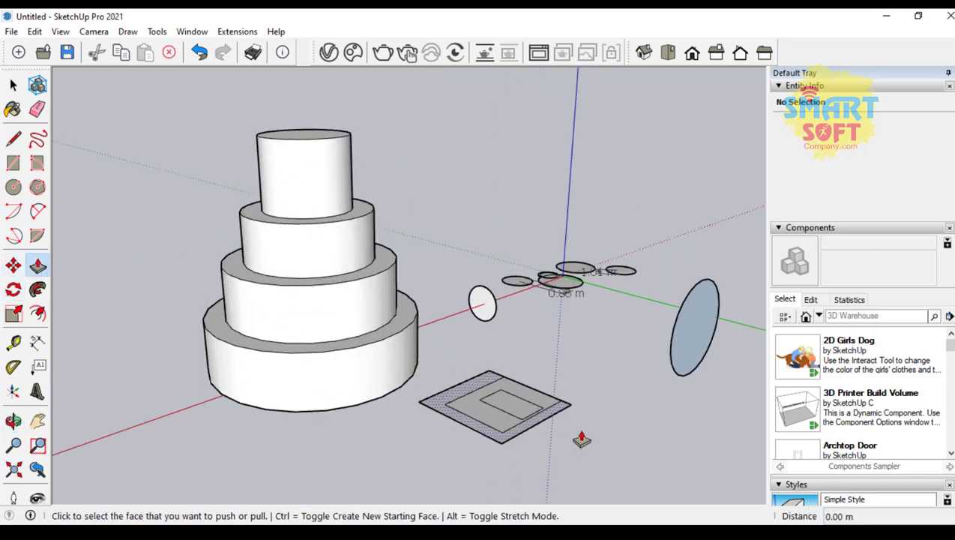
left_click(506, 399)
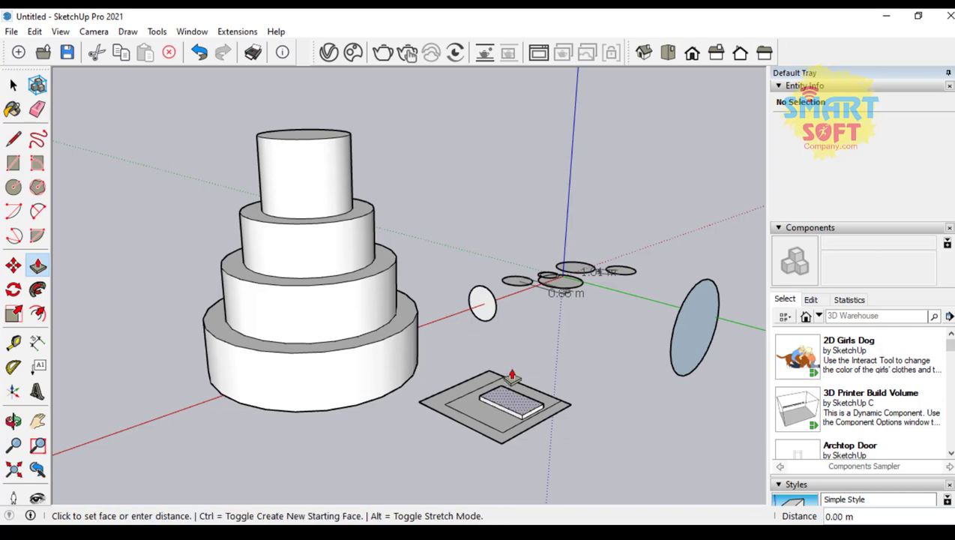
left_click(519, 317)
left_click(495, 416)
left_click(513, 362)
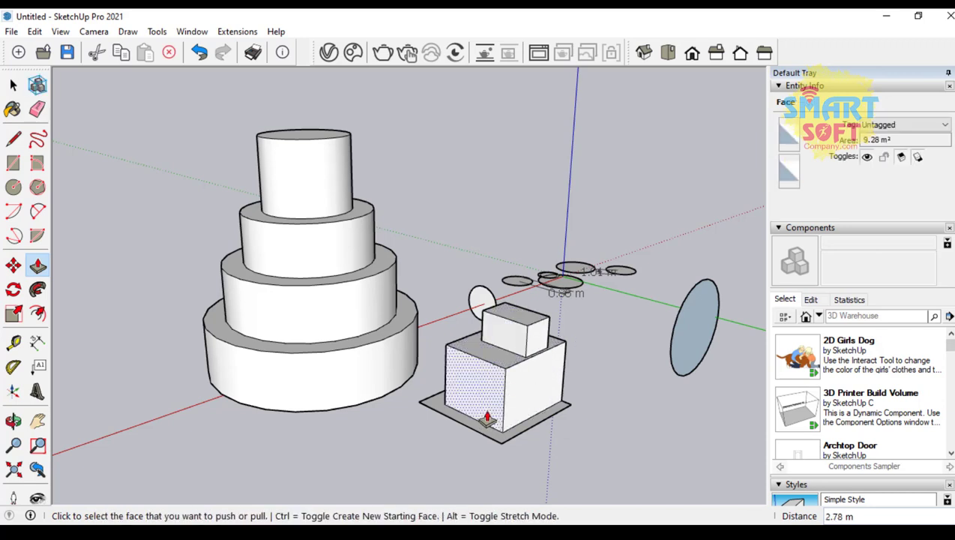
left_click(482, 438)
left_click(486, 422)
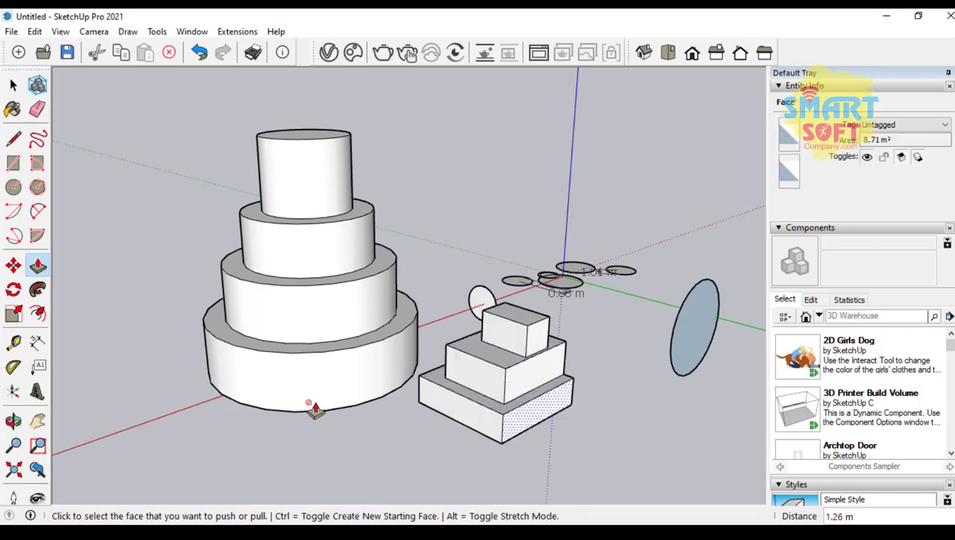
Draw two vertical lines across one side face of the lowest rectangular tier, from its upper edge to its lower edge
left_click(13, 162)
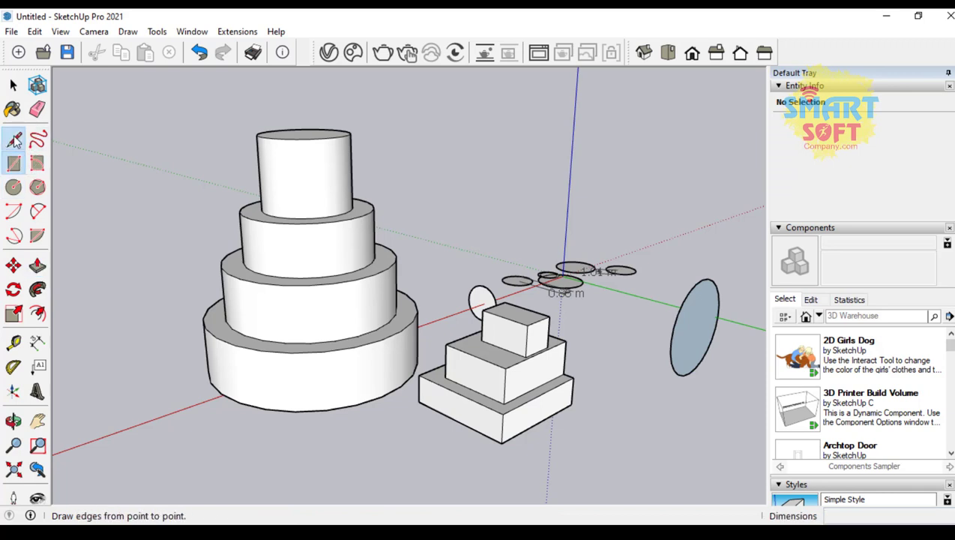
left_click(12, 138)
left_click(457, 393)
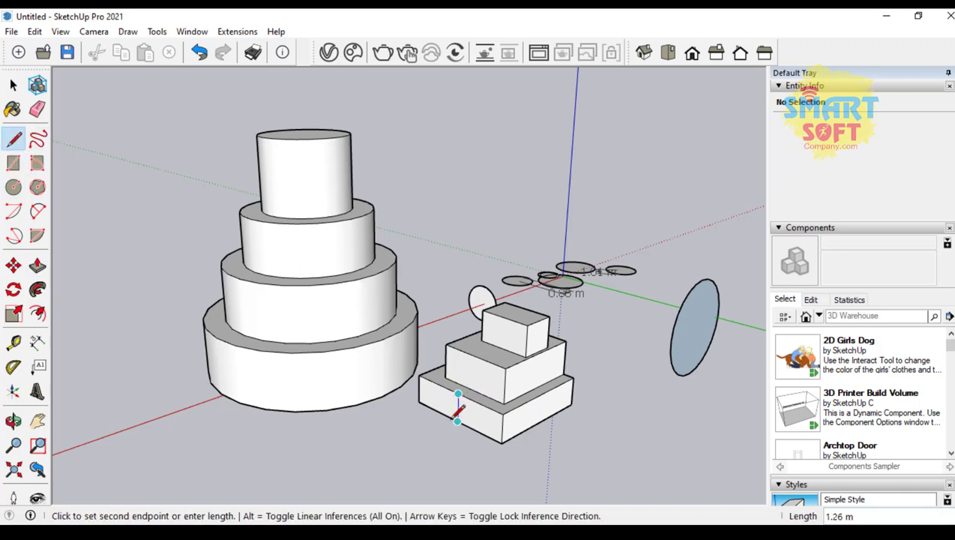
left_click(457, 421)
left_click(480, 396)
left_click(480, 436)
Push/Pull the face between the two vertical lines outward about 2.70 m
left_click(37, 266)
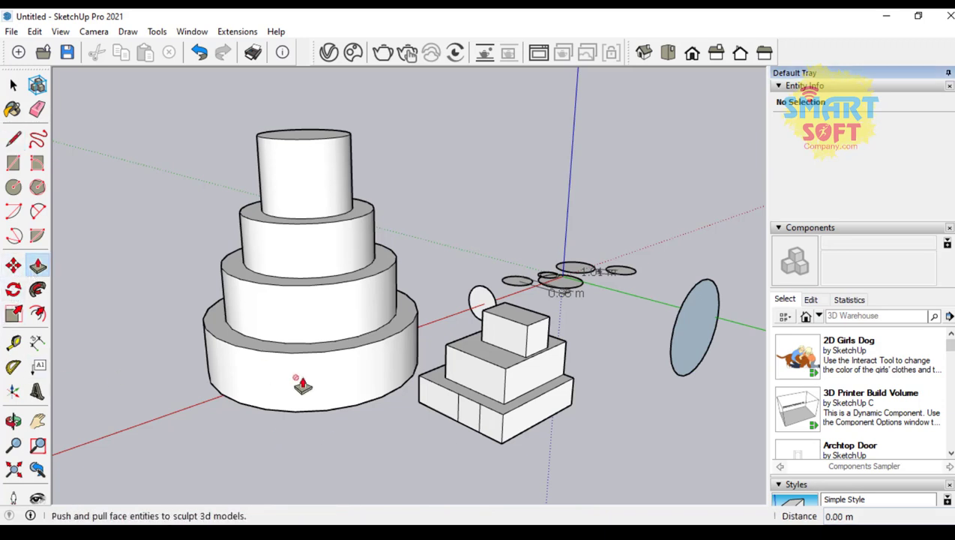
left_click(467, 424)
left_click(419, 448)
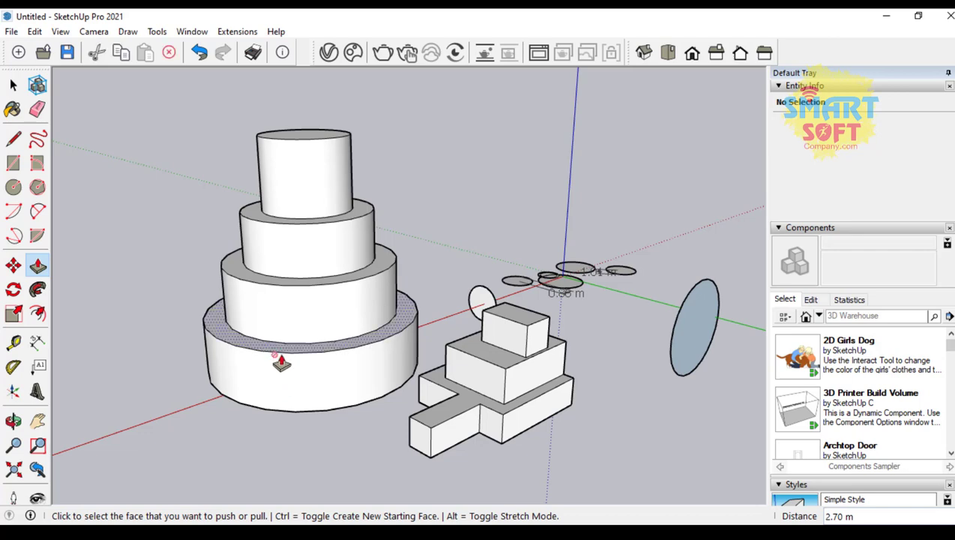
Draw a large ground-plane circle with a radius of about 6.89 m in front of the two tiered models
left_click(13, 422)
left_click_drag(224, 238, 513, 273)
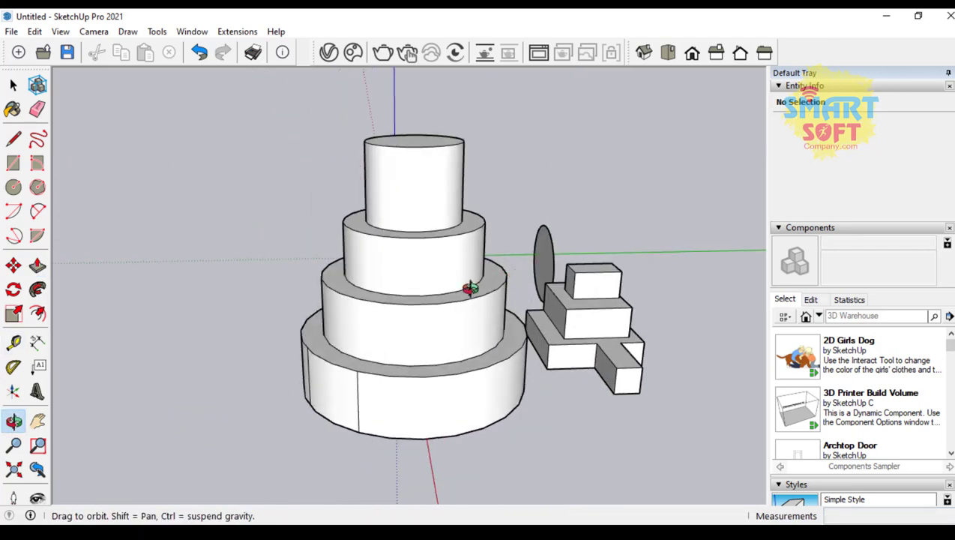
left_click_drag(471, 301, 218, 353)
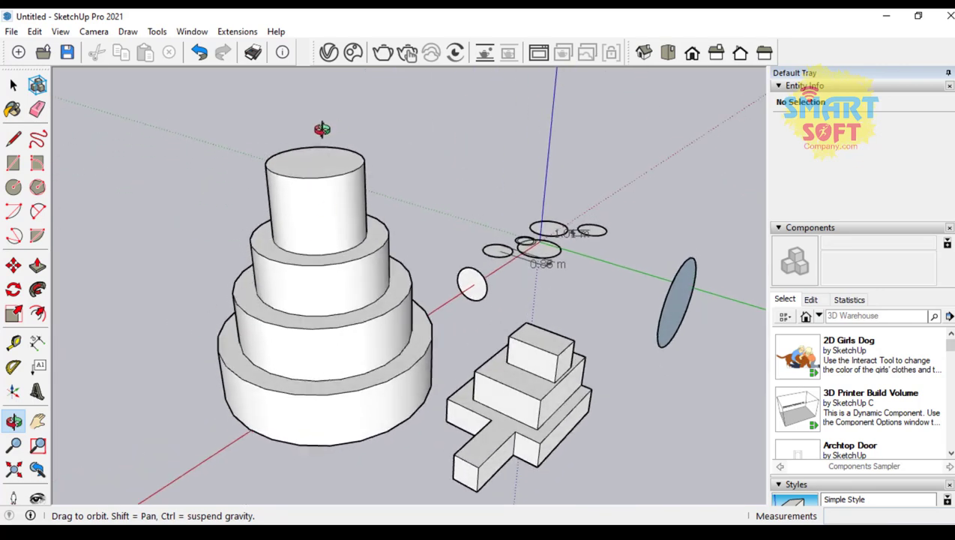
scroll(321, 126, "down", 3)
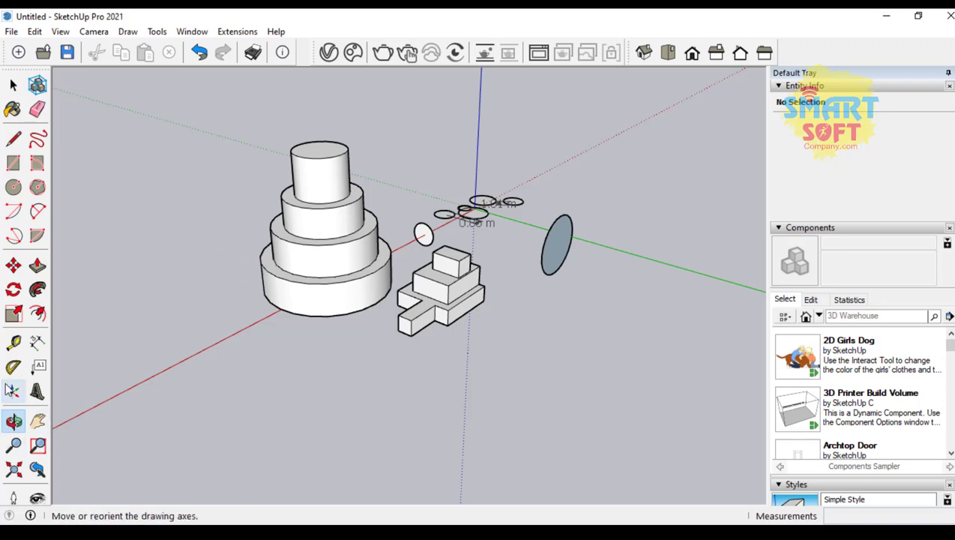
left_click(14, 187)
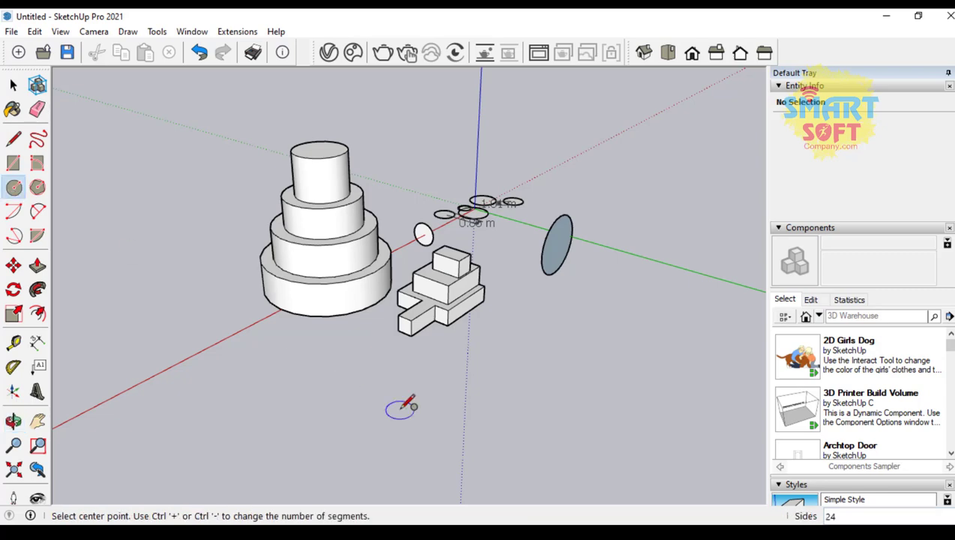
left_click(366, 428)
left_click(492, 397)
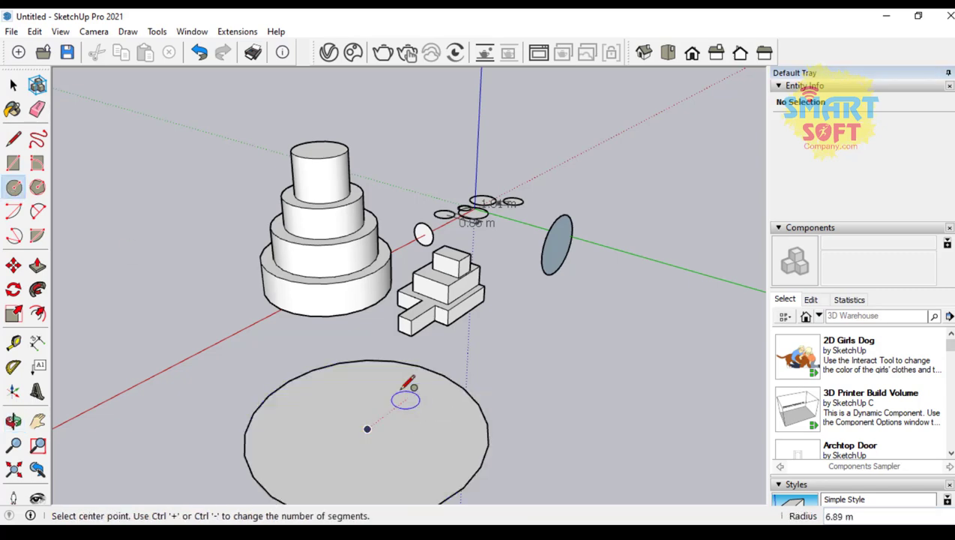
Examine the straight segments along the large circle's edge up close and select its face
left_click(14, 421)
left_click_drag(512, 420, 453, 495)
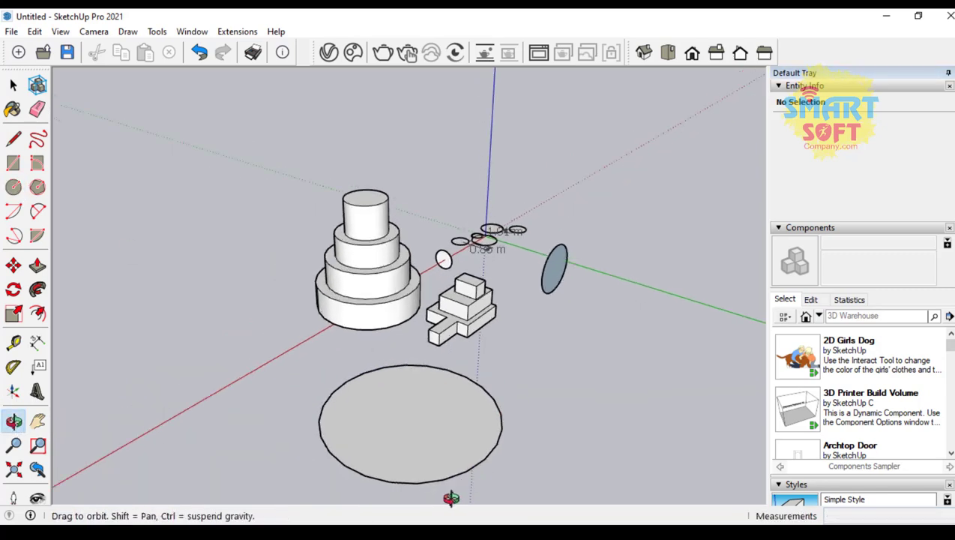
scroll(453, 496, "up", 10)
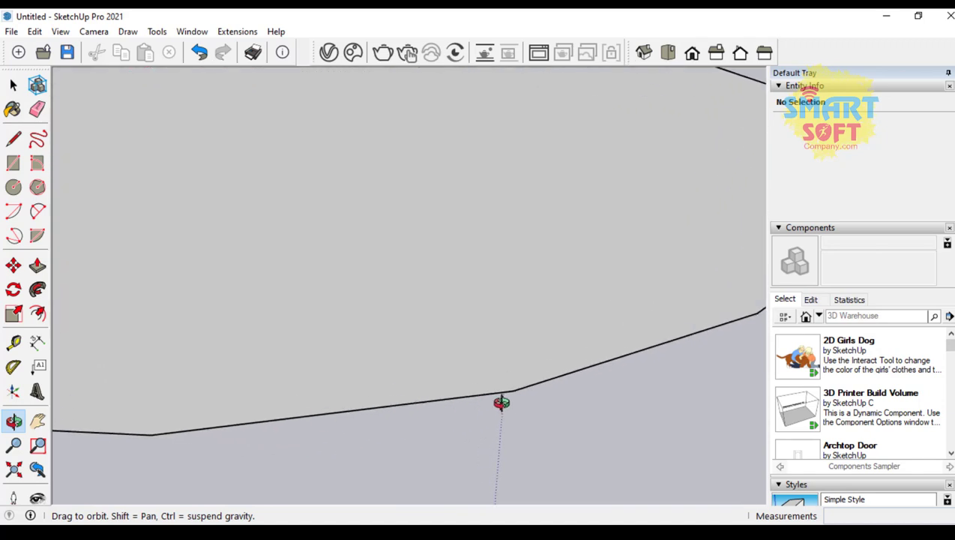
scroll(501, 403, "down", 5)
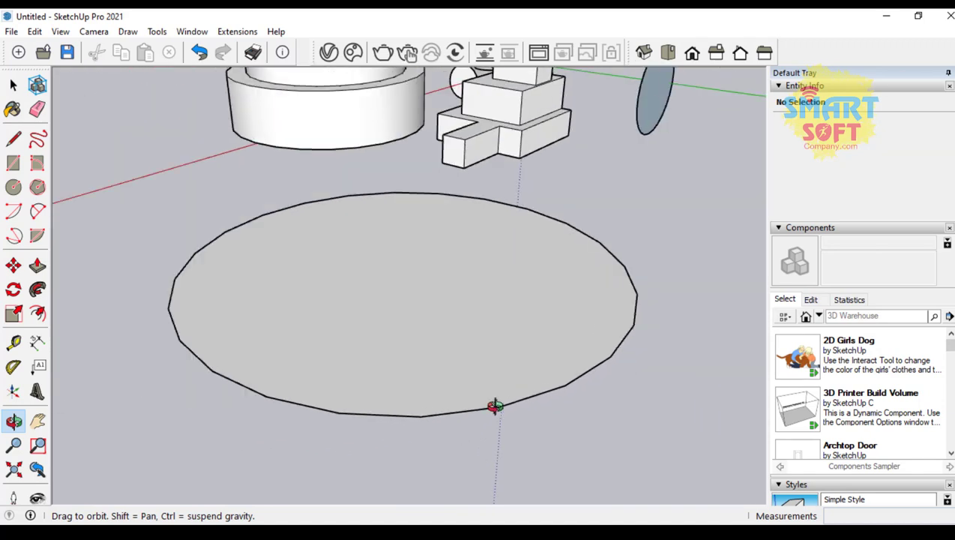
scroll(450, 408, "up", 8)
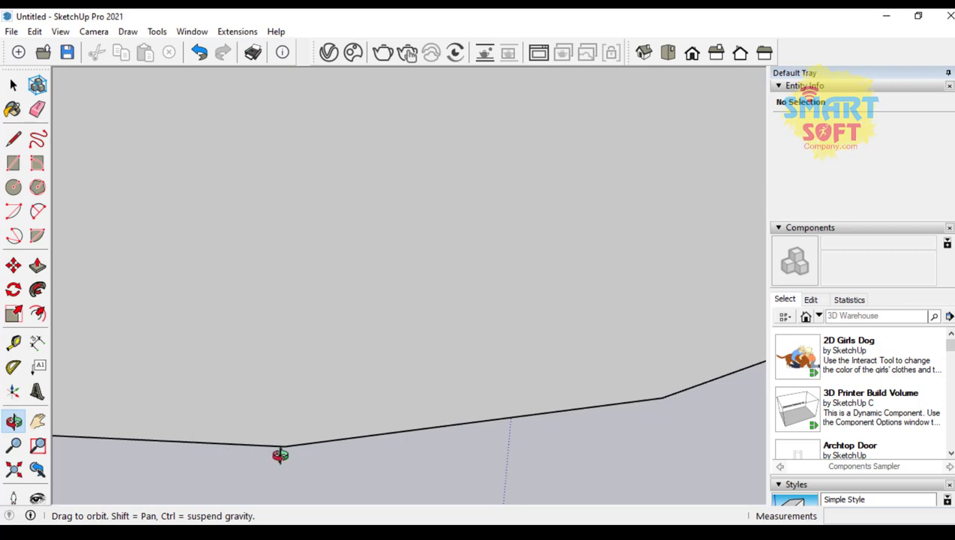
left_click_drag(291, 435, 382, 384)
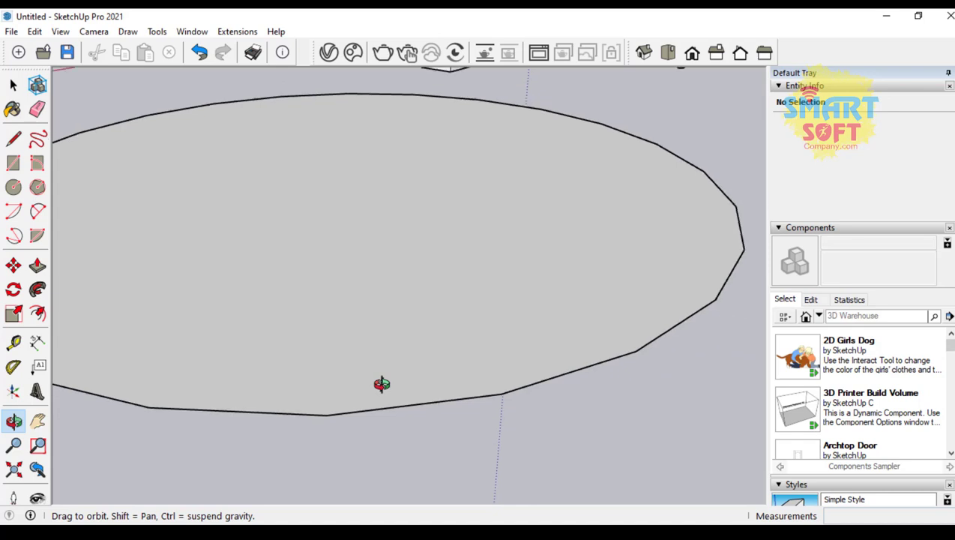
scroll(382, 384, "down", 3)
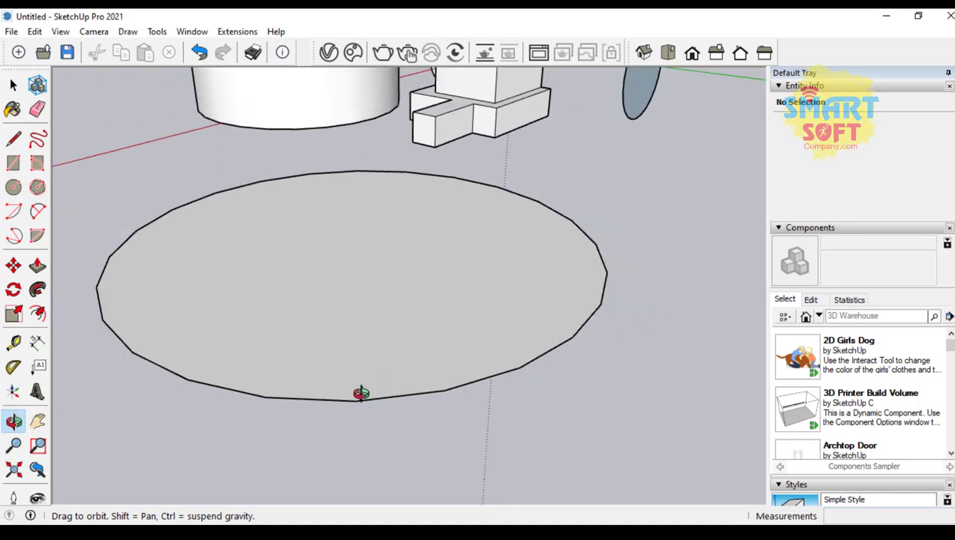
scroll(360, 393, "up", 6)
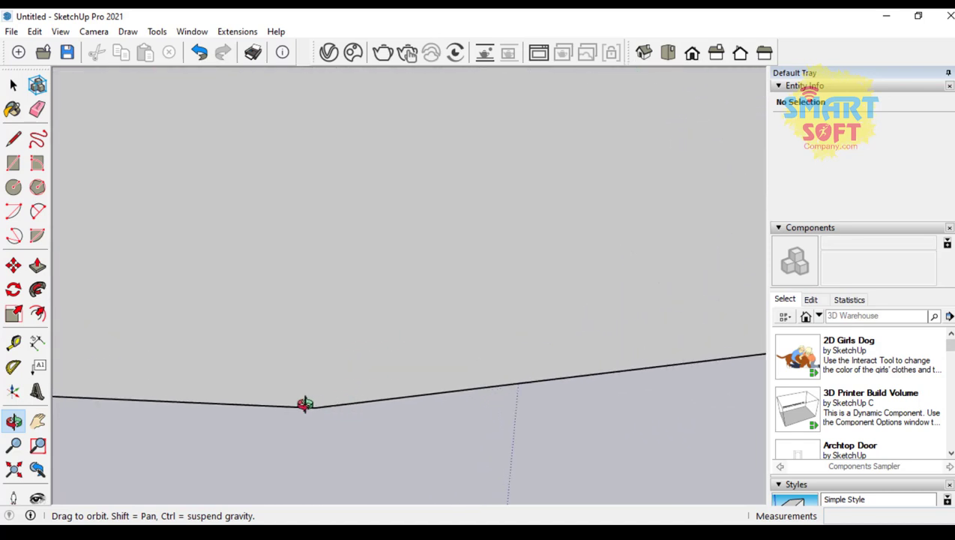
scroll(305, 384, "down", 5)
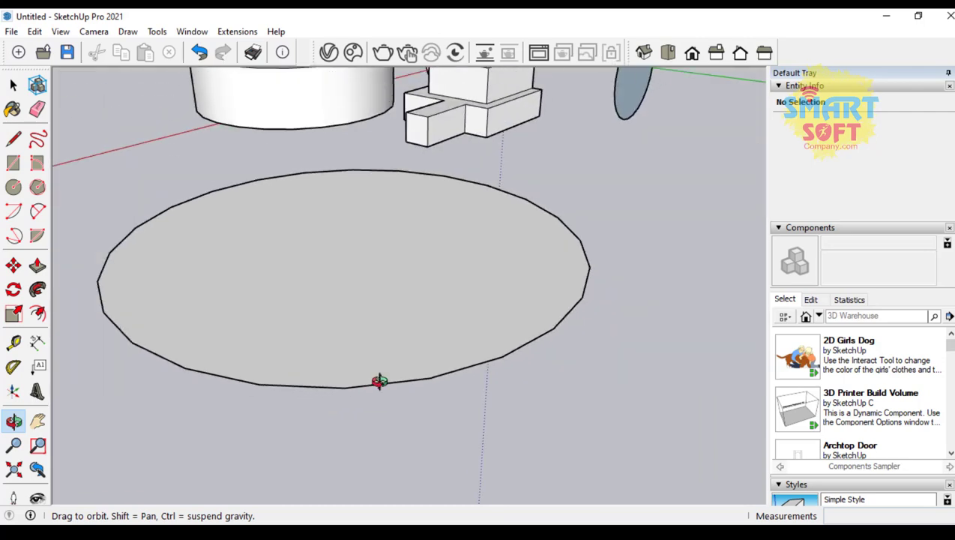
scroll(380, 382, "down", 2)
scroll(348, 343, "up", 3)
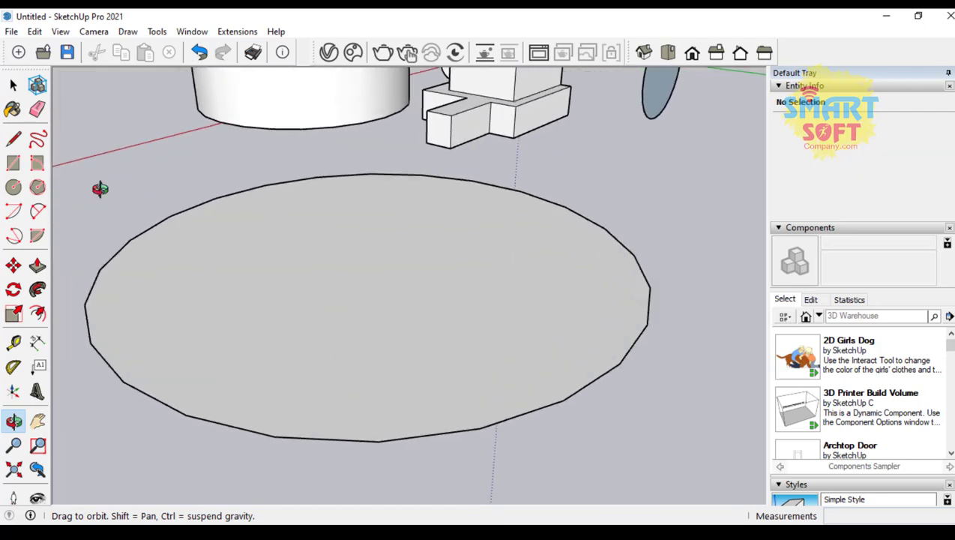
left_click(12, 85)
left_click(411, 268)
Draw a second, larger ground-plane circle in front of the two tiered models so that it overlaps the existing large circle
scroll(366, 341, "down", 1)
scroll(366, 337, "down", 3)
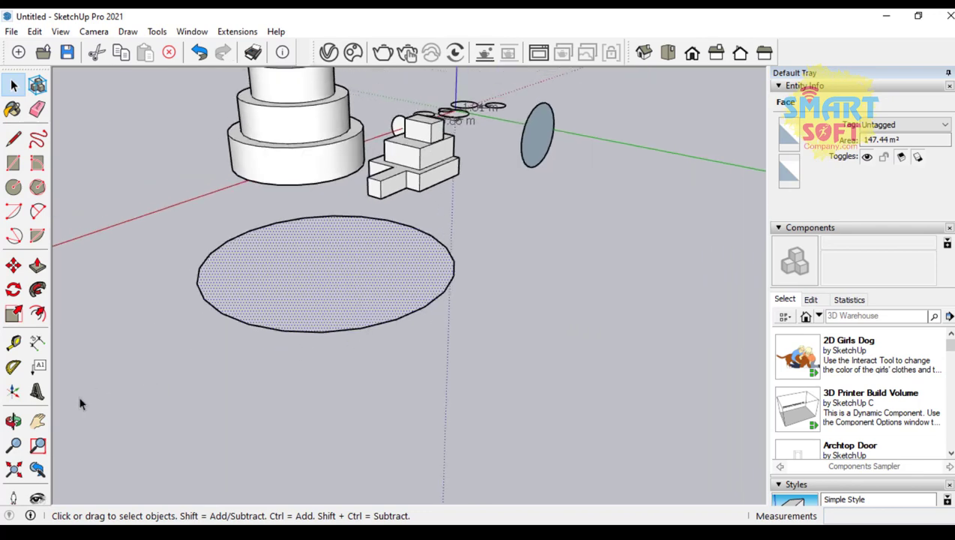
left_click(14, 188)
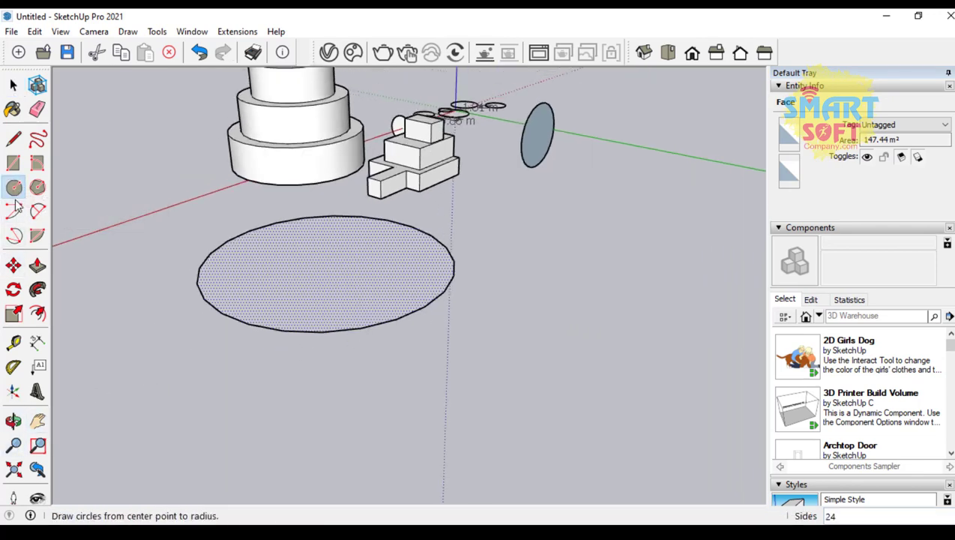
left_click(504, 333)
left_click_drag(615, 313, 718, 363)
scroll(426, 328, "down", 1)
scroll(427, 329, "down", 1)
scroll(450, 459, "up", 1)
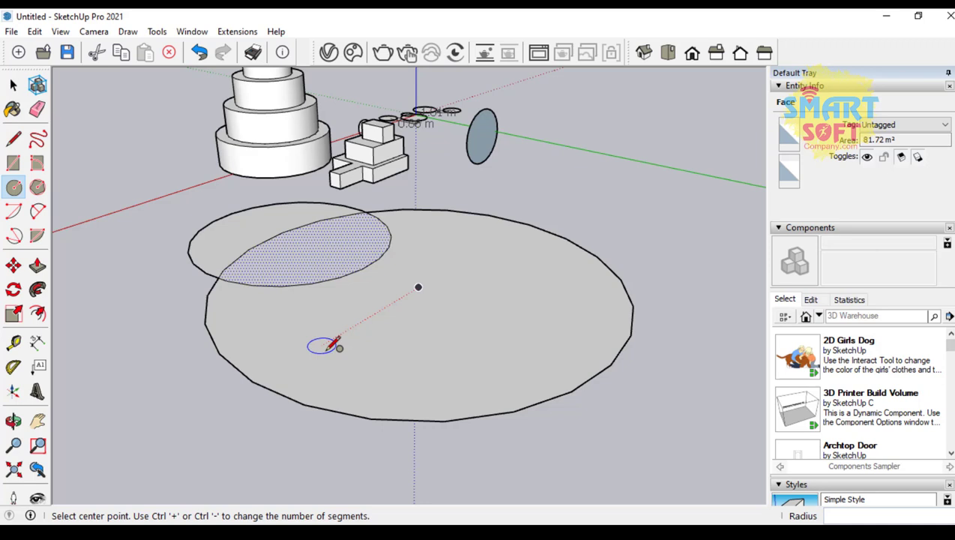
Reduce the number of sides of the newly drawn overlapping circle to 4
key("shift")
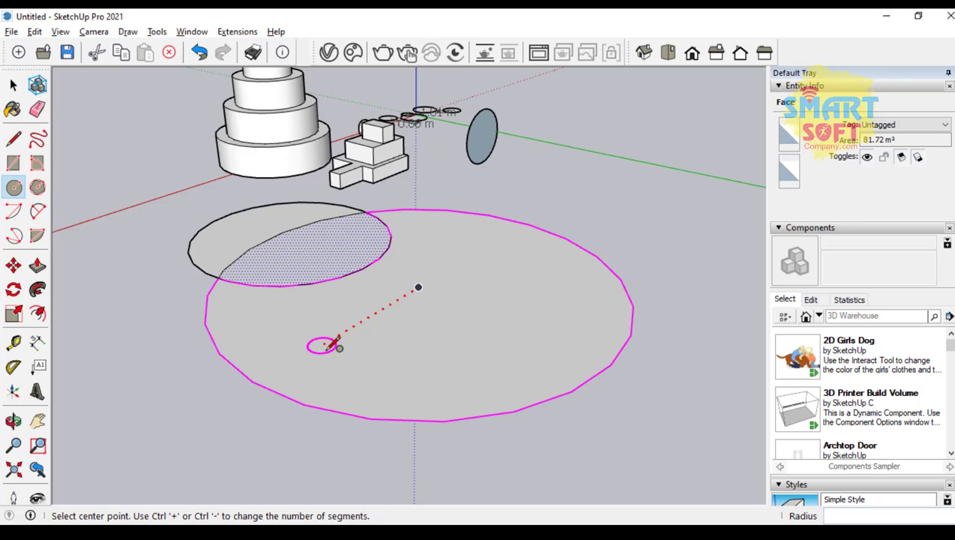
key("shift")
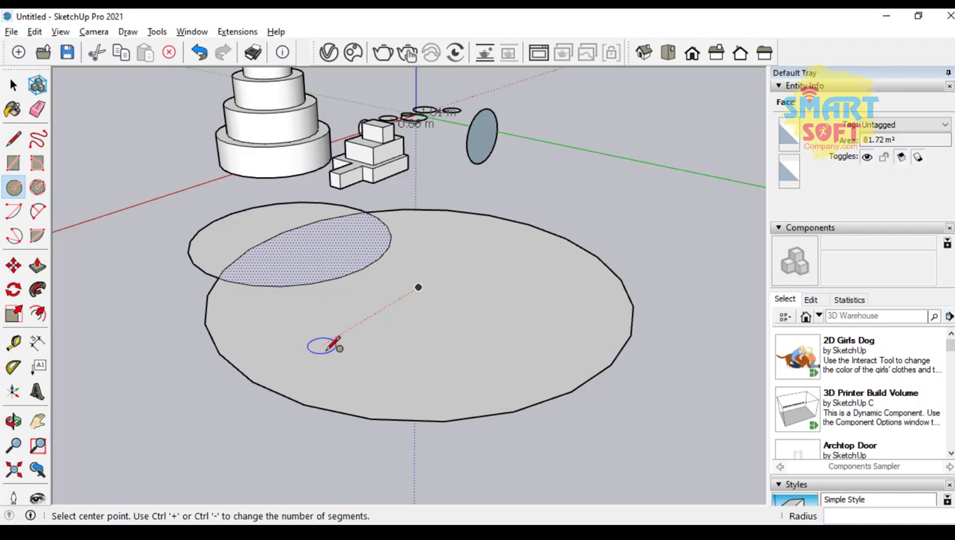
key("shift")
key("shift")
key("ctrl+minus")
key("ctrl+minus")
key("ctrl+minus")
key("ctrl+minus")
key("ctrl+minus")
key("ctrl+minus")
key("ctrl+minus")
key("ctrl+minus")
key("ctrl+minus")
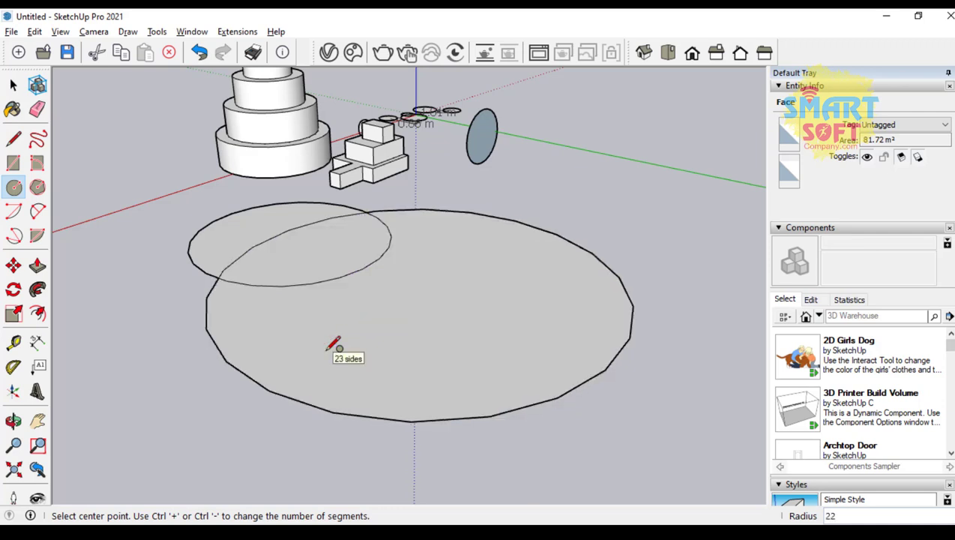
key("ctrl+minus")
key("ctrl+minus")
key("ctrl+minus")
key("ctrl+minus")
key("ctrl+minus")
key("ctrl+minus")
key("ctrl+minus")
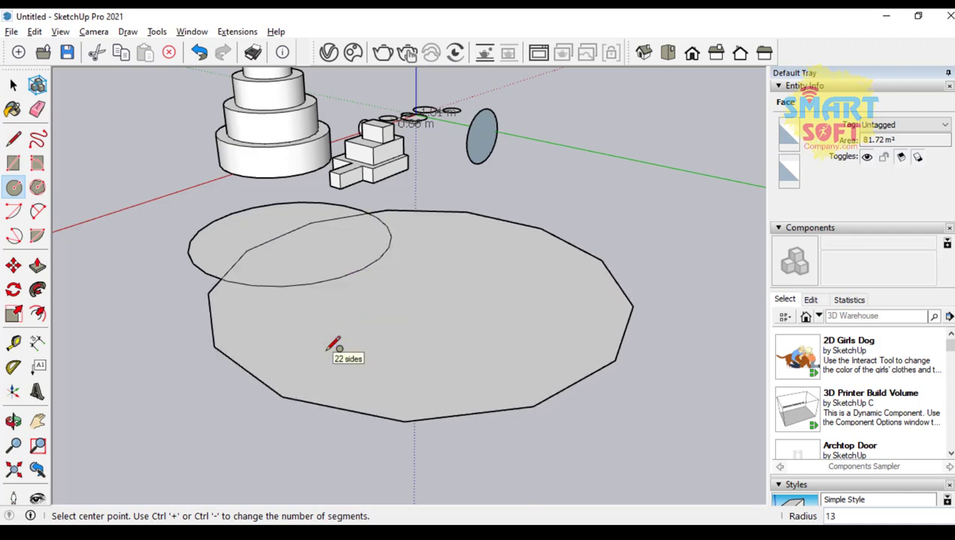
key("ctrl+minus")
key("ctrl+minus")
key("ctrl+minus")
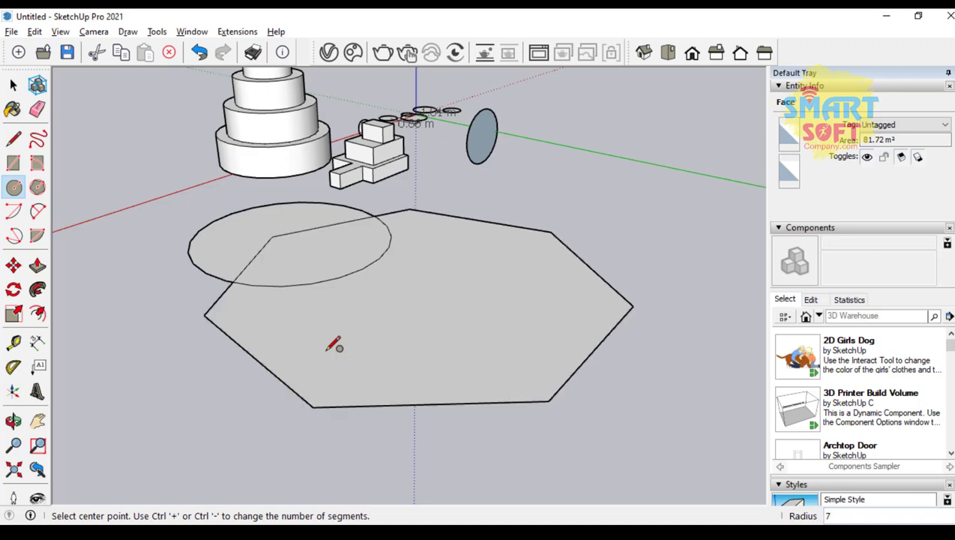
key("ctrl+minus")
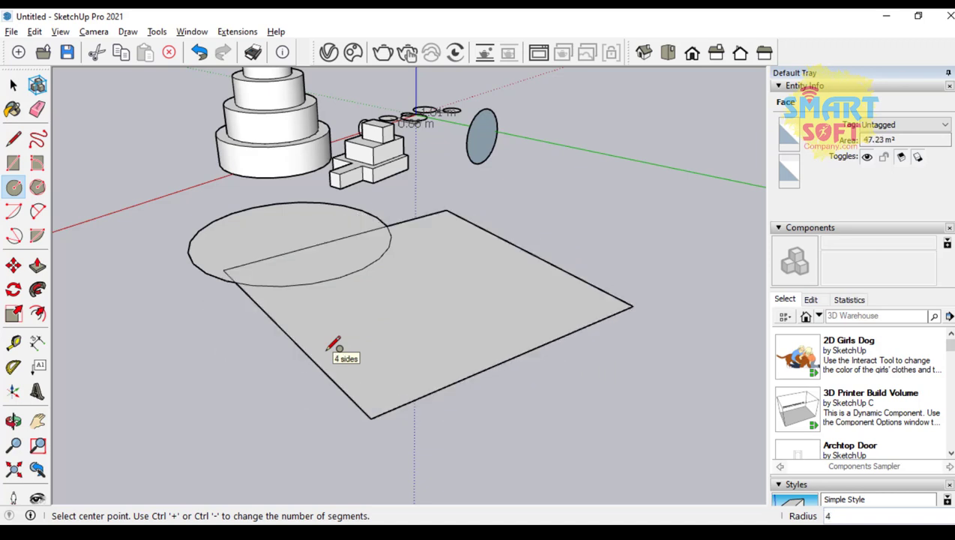
Raise the overlapping shape's side count to 6, then lower it to 3
key("ctrl+plus")
key("ctrl+plus")
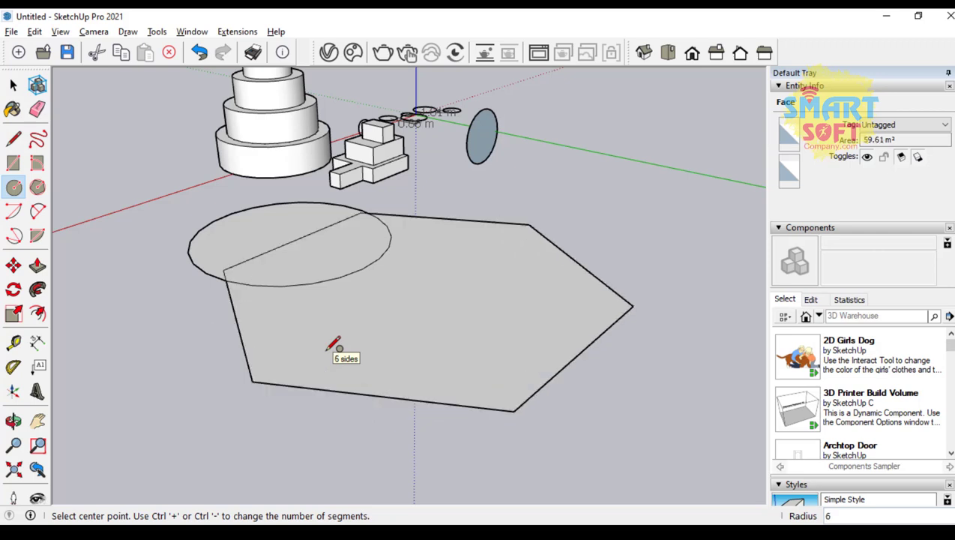
key("ctrl+minus")
key("ctrl+minus")
key("ctrl+minus")
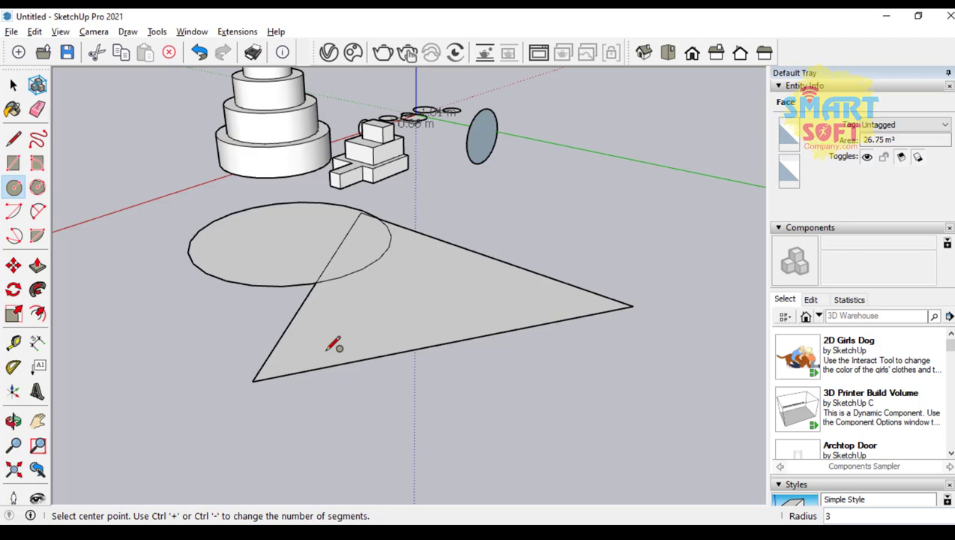
Increase the overlapping shape's side count from a triangle to more than 50 sides, giving a smooth circle
key("ctrl+plus")
key("ctrl+plus")
key("ctrl+plus")
key("ctrl+plus")
key("ctrl+plus")
key("ctrl+plus")
key("ctrl+plus")
key("ctrl+plus")
key("ctrl+plus")
key("ctrl+plus")
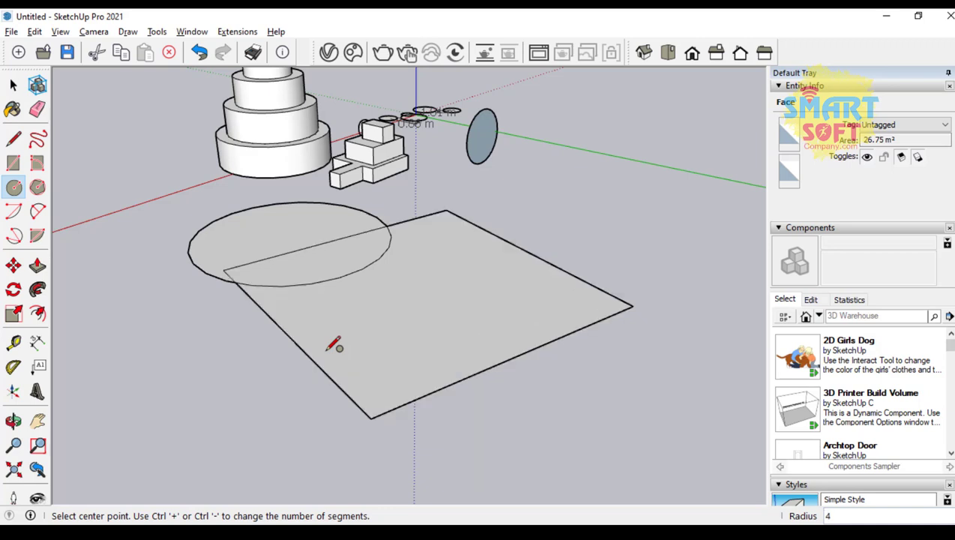
key("ctrl+plus")
key("ctrl+plus")
key("ctrl+plus")
key("ctrl+plus")
key("ctrl+plus")
key("ctrl+plus")
key("ctrl+plus")
key("ctrl+plus")
key("ctrl+plus")
key("ctrl+plus")
key("ctrl+plus")
key("ctrl+plus")
key("ctrl+plus")
key("ctrl+plus")
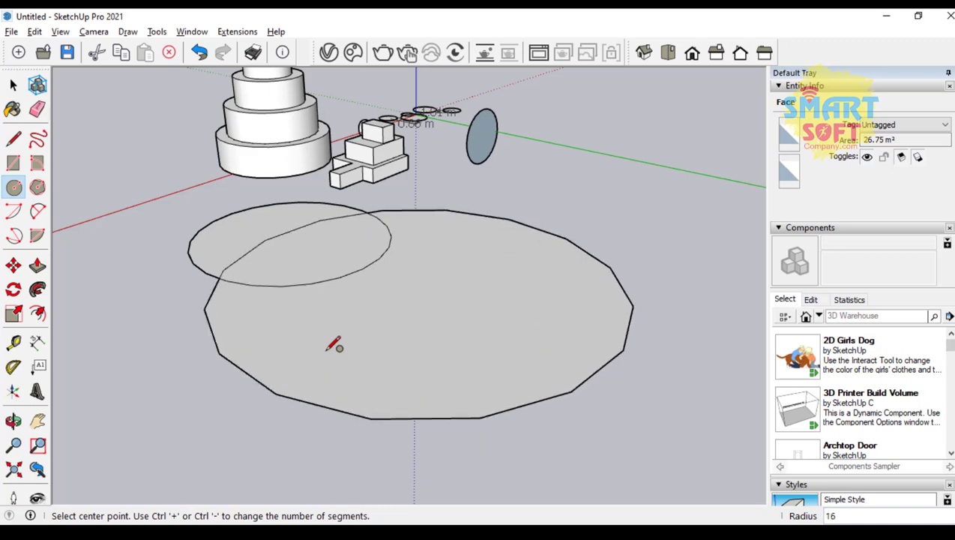
key("ctrl+plus")
key("ctrl+plus")
key("ctrl+plus")
key("ctrl+plus")
key("ctrl+plus")
key("ctrl+plus")
key("ctrl+plus")
key("ctrl+plus")
key("ctrl+plus")
key("ctrl+plus")
key("ctrl+plus")
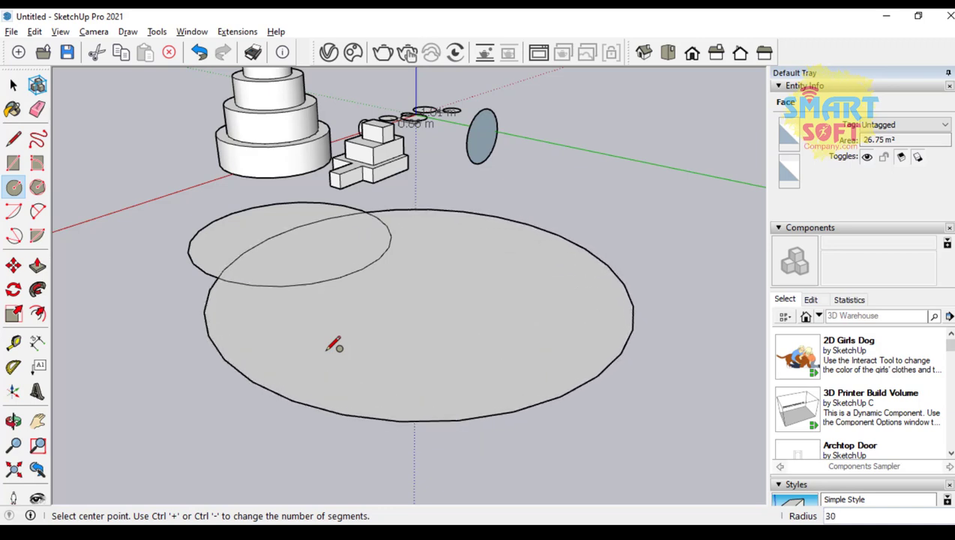
key("ctrl+plus")
key("ctrl+plus")
key("ctrl+plus")
key("ctrl+plus")
key("ctrl+plus")
key("ctrl+plus")
key("ctrl+plus")
key("ctrl+plus")
key("ctrl+plus")
key("ctrl+plus")
key("ctrl+plus")
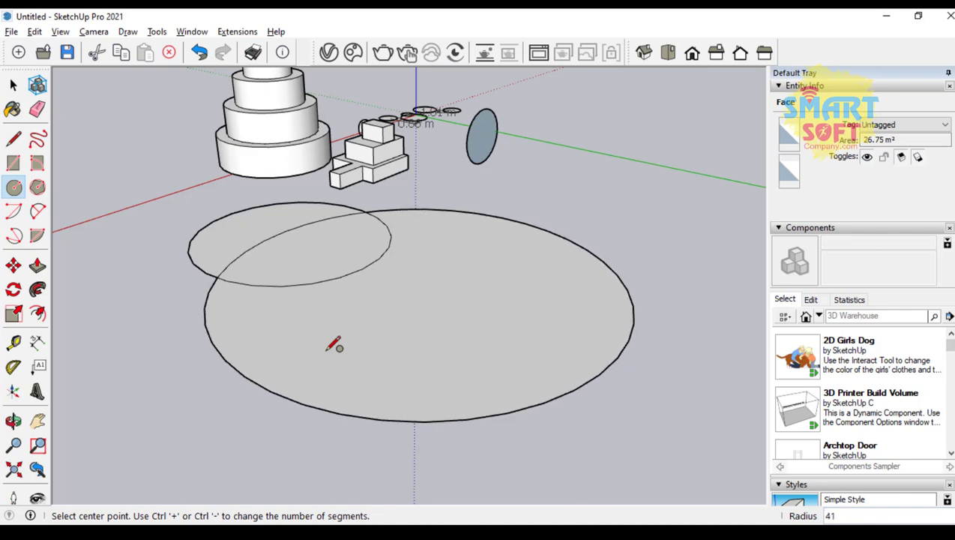
key("ctrl+plus")
key("ctrl+plus")
key("ctrl+plus")
key("ctrl+plus")
key("ctrl+plus")
key("ctrl+plus")
key("ctrl+plus")
key("ctrl+plus")
key("ctrl+plus")
key("ctrl+plus")
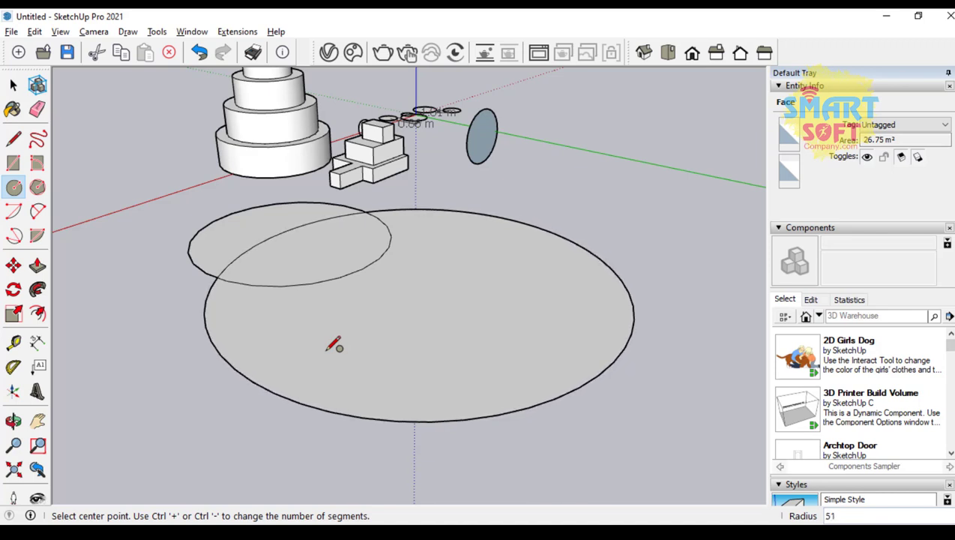
key("ctrl+plus")
key("ctrl+plus")
key("ctrl+plus")
key("ctrl+plus")
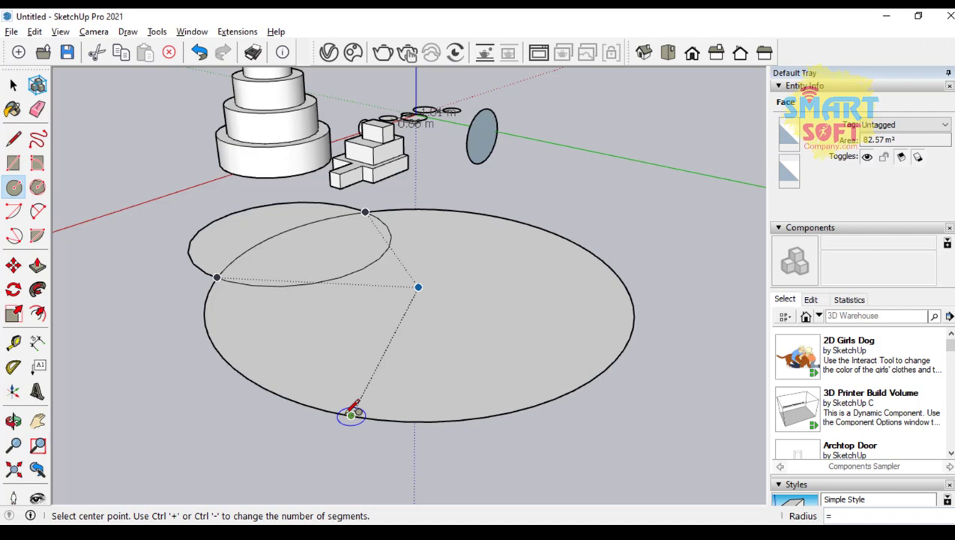
Draw a six-sided polygon with an inscribed radius of about 13.14 m on the ground in front of the overlapping circles
left_click(38, 187)
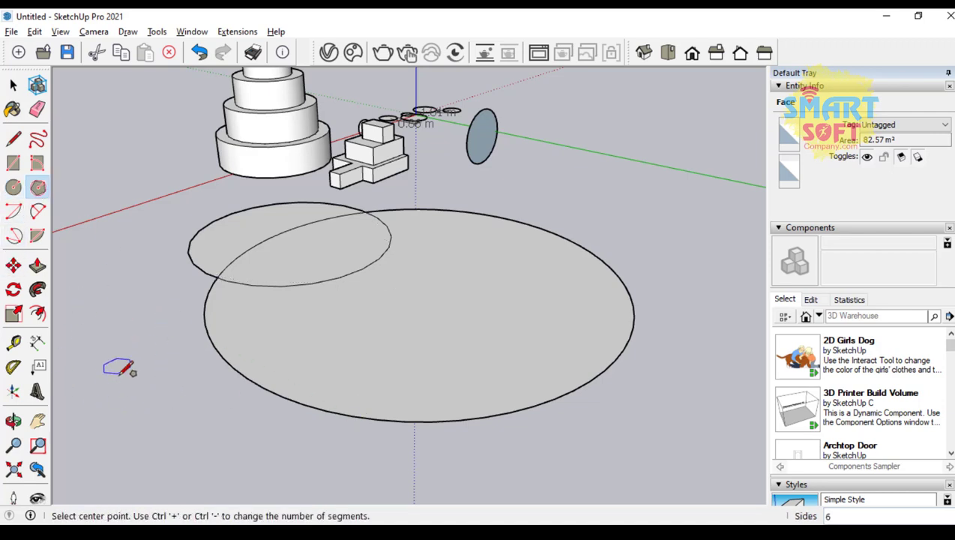
scroll(405, 375, "down", 5)
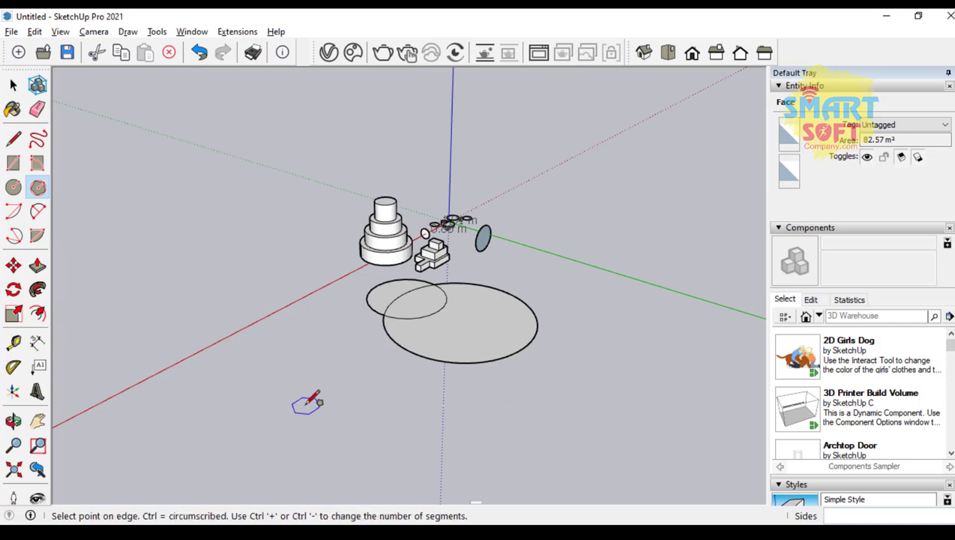
left_click(307, 405)
left_click(419, 394)
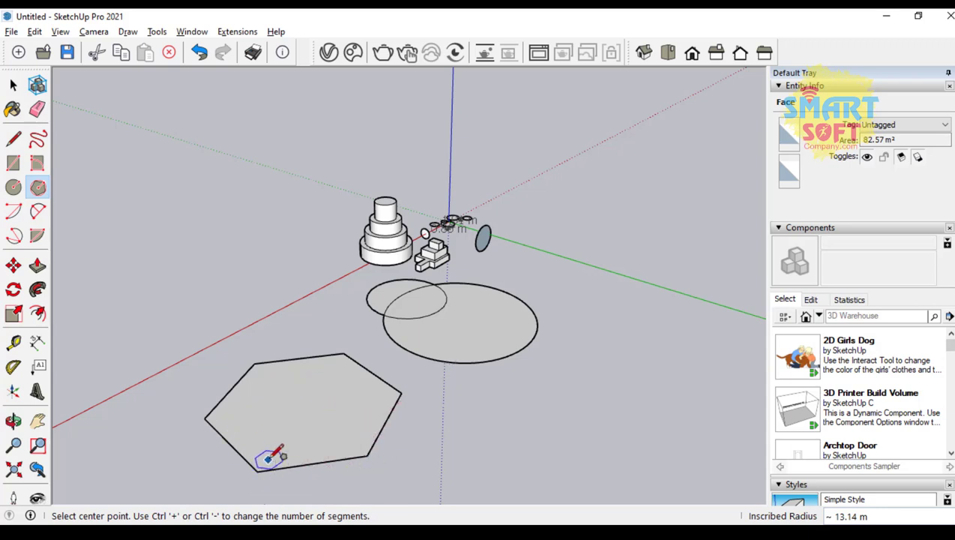
left_click(451, 362)
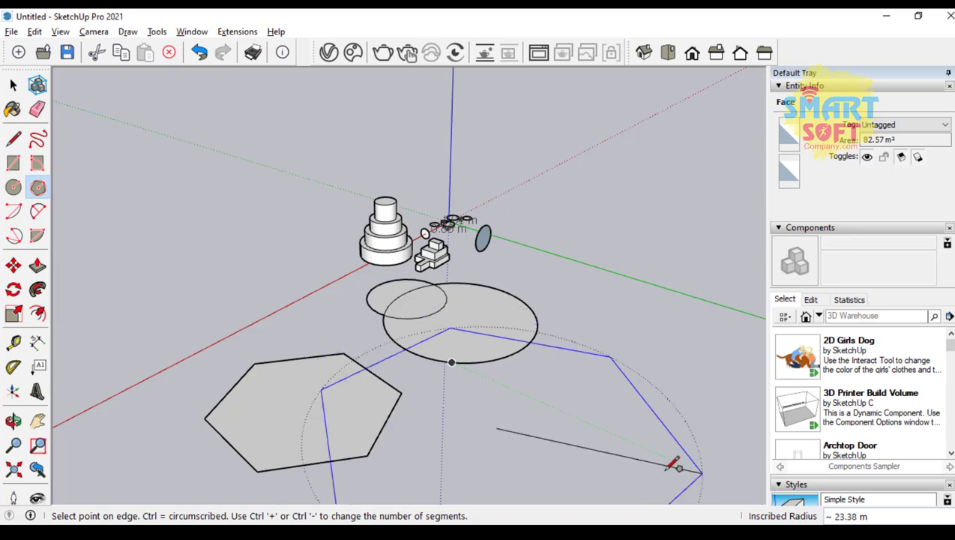
key("Escape")
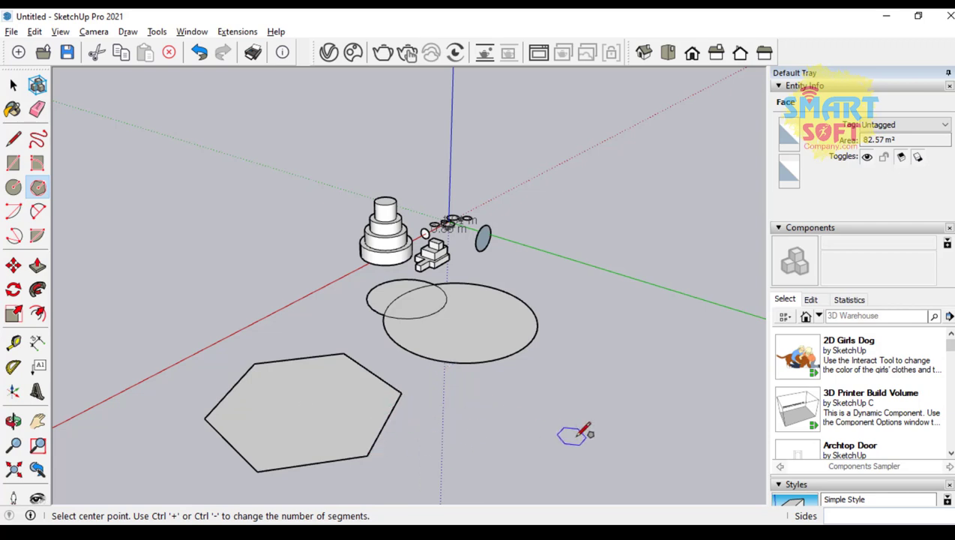
left_click(526, 434)
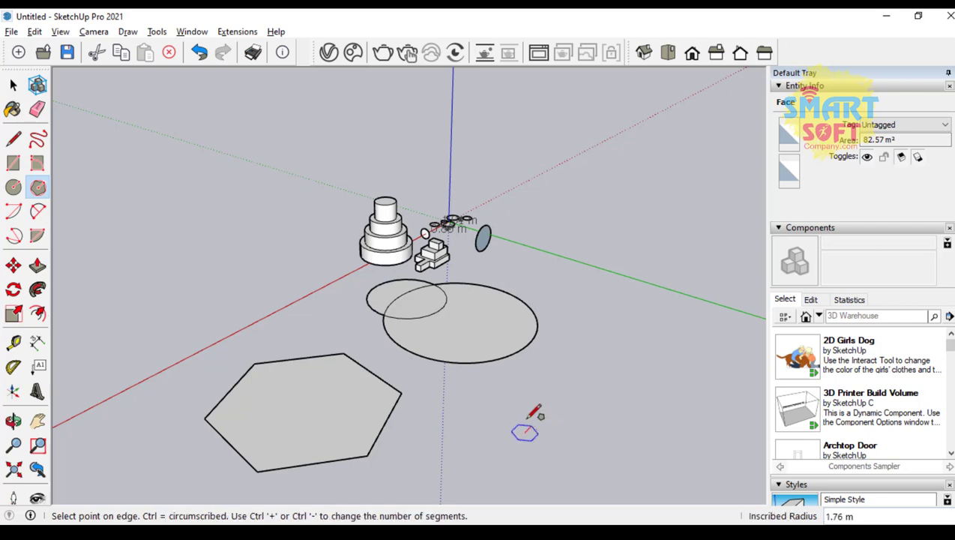
key("Escape")
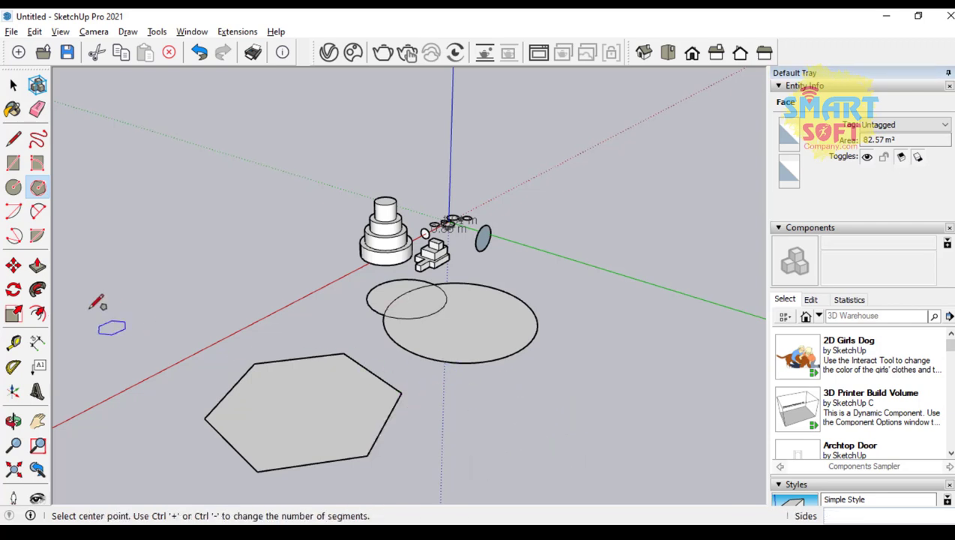
Draw a large circle on the ground beside the hexagon, in front of the overlapping circles
left_click(14, 187)
left_click(538, 446)
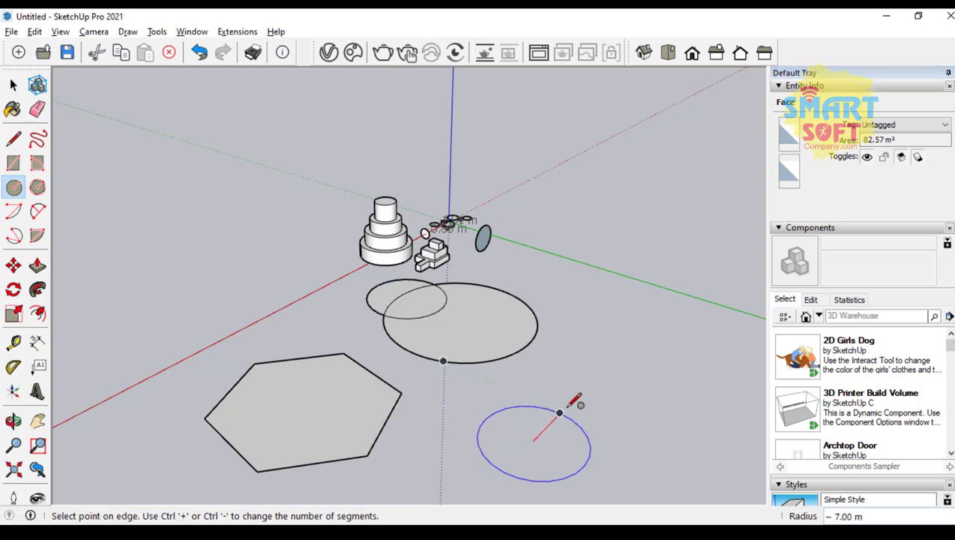
left_click(626, 390)
scroll(303, 382, "down", 2)
scroll(342, 450, "up", 2)
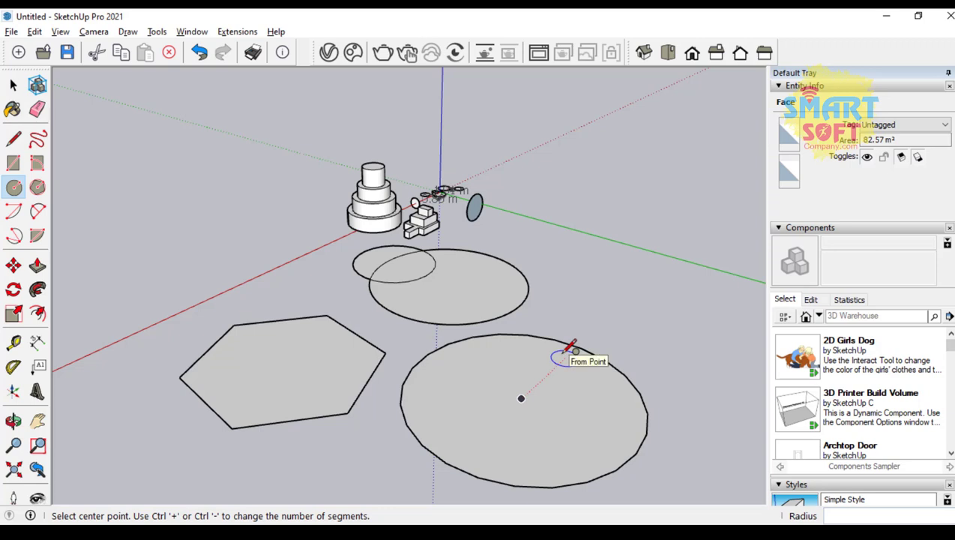
Reduce the number of sides of the circle beside the hexagon to 7
key("Down")
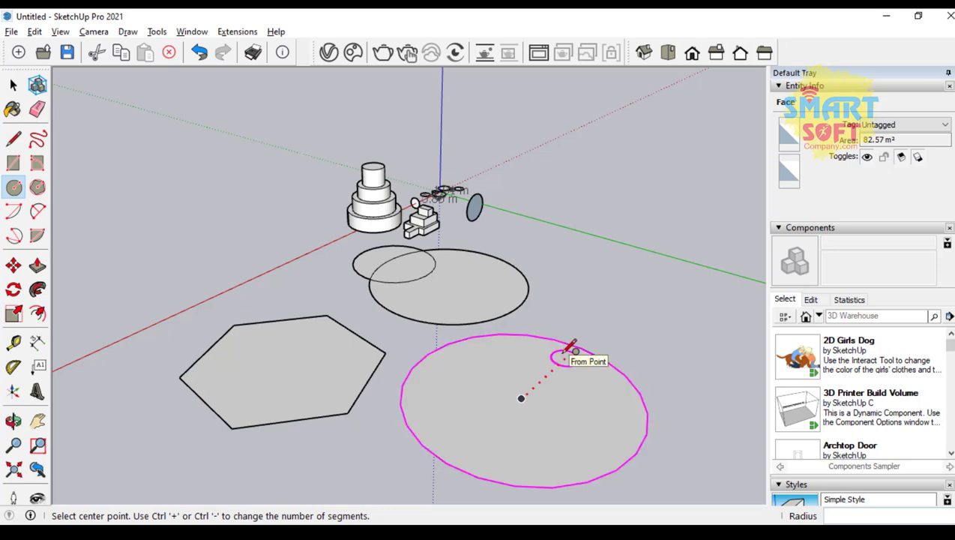
key("ctrl+minus")
key("ctrl+minus")
key("ctrl+minus")
key("ctrl+minus")
key("ctrl+minus")
key("ctrl+minus")
key("ctrl+minus")
key("ctrl+minus")
key("ctrl+minus")
key("ctrl+minus")
key("ctrl+minus")
key("ctrl+minus")
key("ctrl+minus")
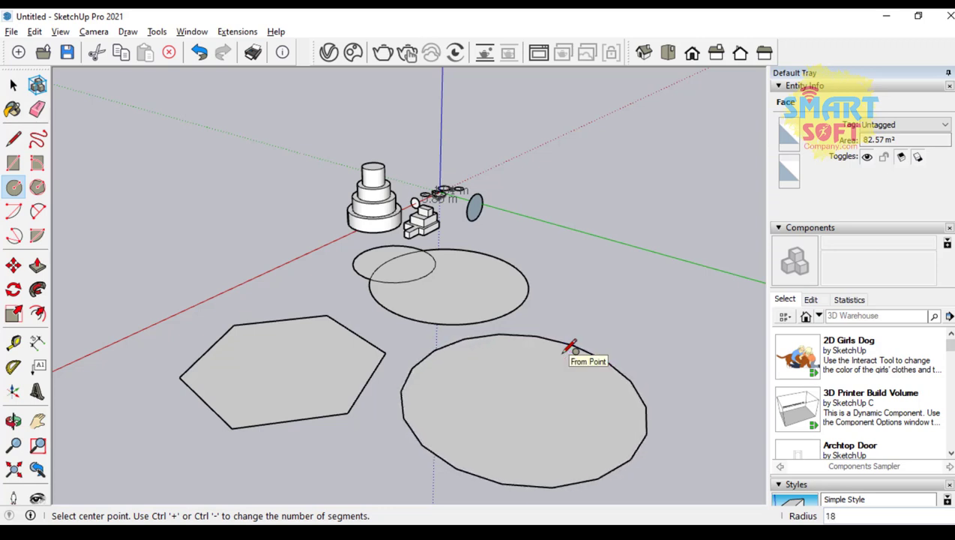
key("ctrl+minus")
key("ctrl+minus")
key("ctrl+minus")
key("ctrl+minus")
key("ctrl+minus")
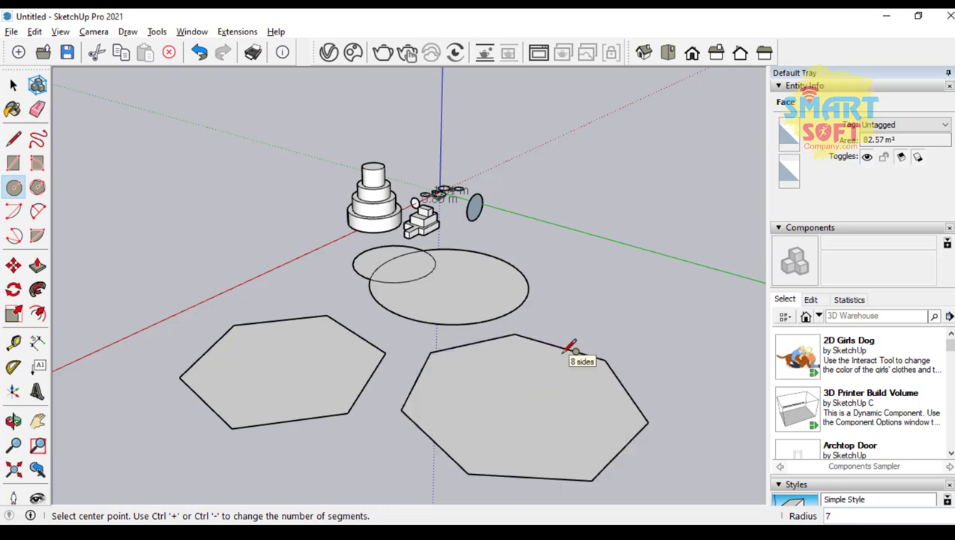
Vary the side count of the shape beside the hexagon between 8 and 6, then set it to 5
key("ctrl+plus")
key("ctrl+minus")
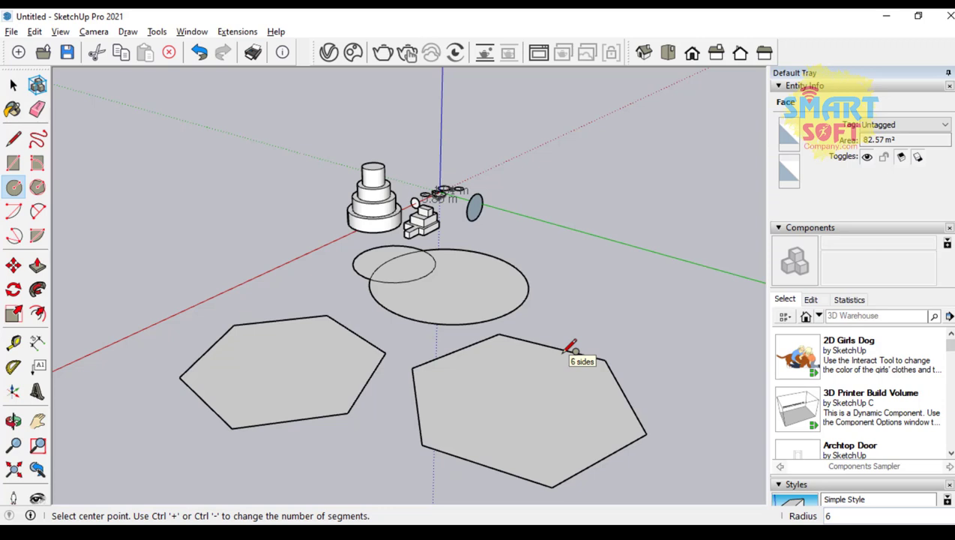
key("ctrl+plus")
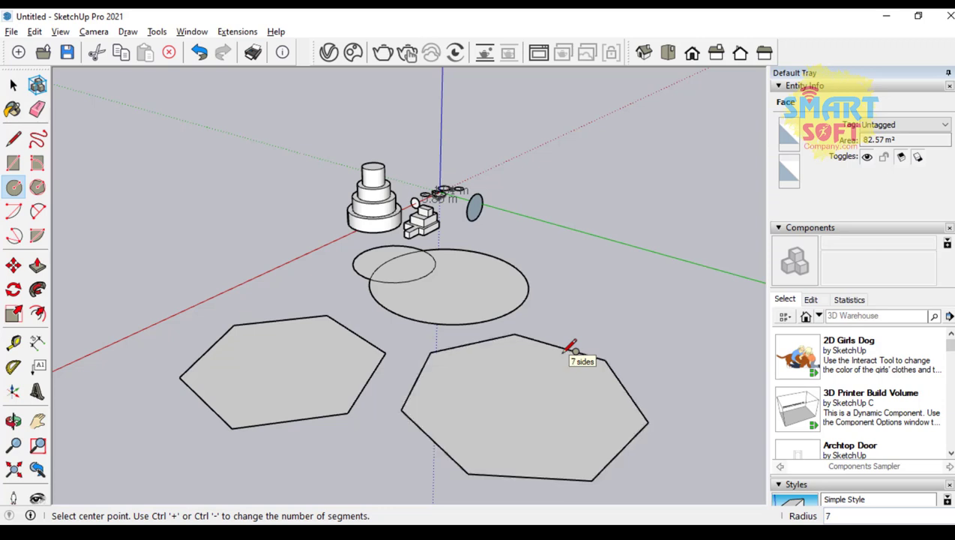
key("ctrl+minus")
key("ctrl+minus")
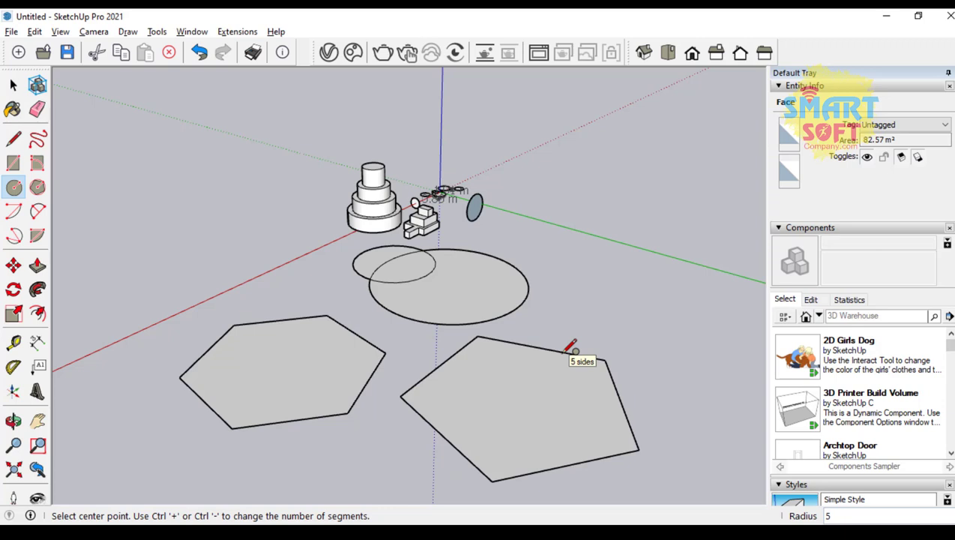
Raise the side count of the shape beside the hexagon to 14
key("ctrl+plus")
key("ctrl+plus")
key("ctrl+plus")
key("ctrl+plus")
key("ctrl+plus")
key("ctrl+plus")
key("ctrl+plus")
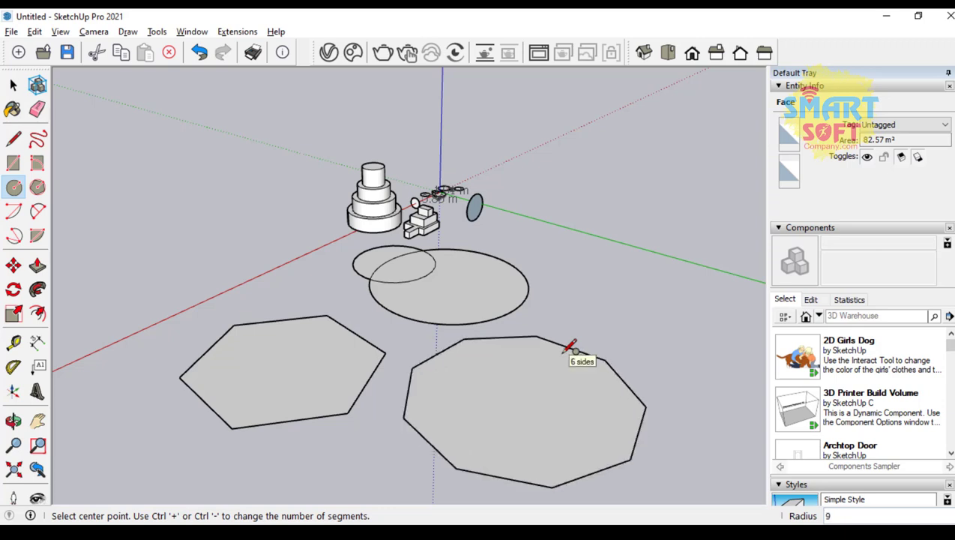
key("ctrl+plus")
key("ctrl+plus")
Lower the side count of the shape beside the hexagon to 3, turning it into a triangle
key("ctrl+minus")
key("ctrl+minus")
key("ctrl+minus")
key("ctrl+minus")
key("ctrl+minus")
key("ctrl+minus")
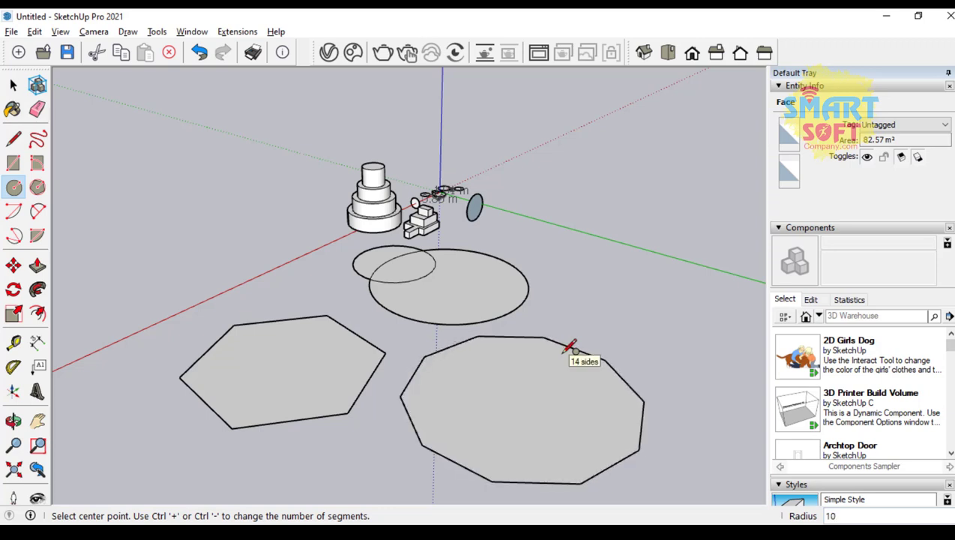
key("ctrl+minus")
key("ctrl+minus")
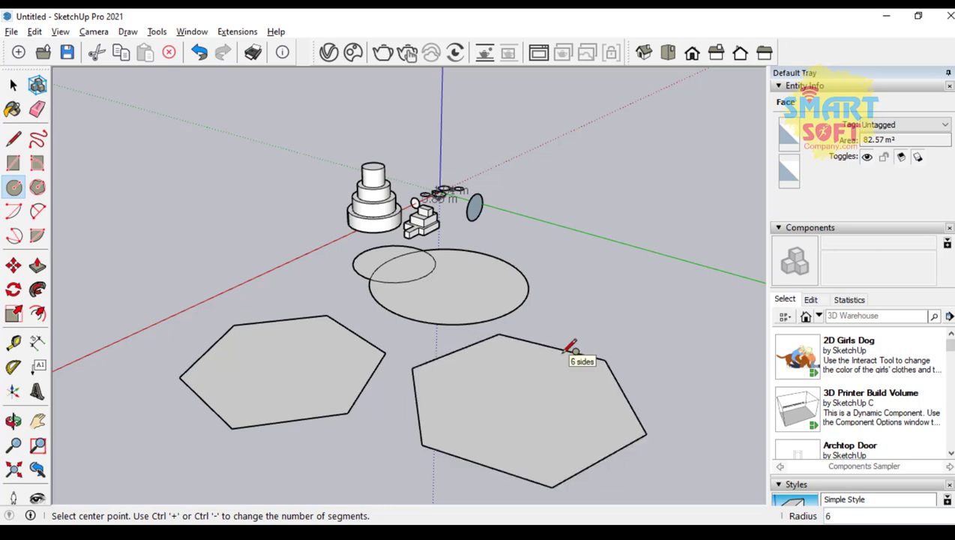
key("ctrl+minus")
key("ctrl+minus")
key("ctrl+minus")
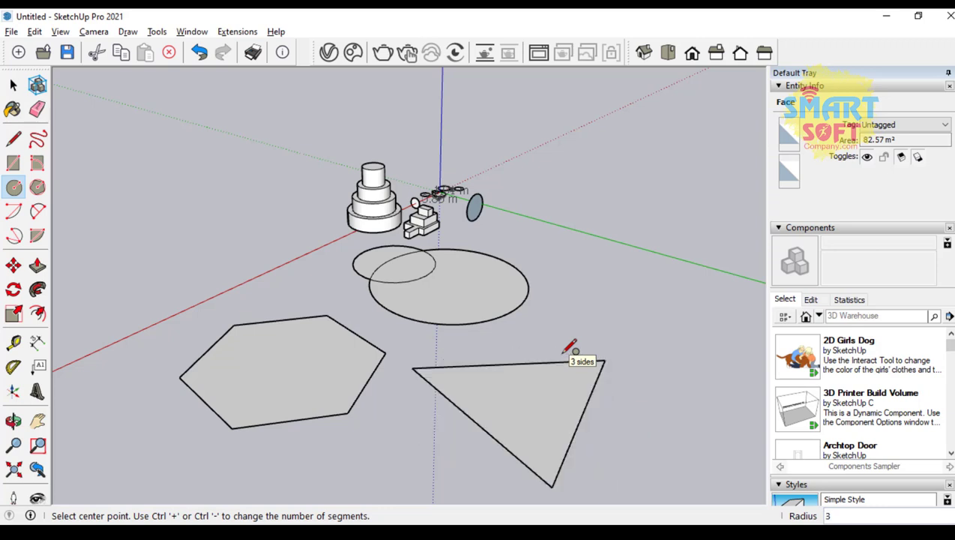
Raise the side count of the triangle beside the hexagon to 16
key("ctrl+plus")
key("ctrl+plus")
key("ctrl+plus")
key("ctrl+plus")
key("ctrl+plus")
key("ctrl+plus")
key("ctrl+plus")
key("ctrl+plus")
key("ctrl+plus")
key("ctrl+plus")
key("ctrl+plus")
key("ctrl+plus")
key("ctrl+plus")
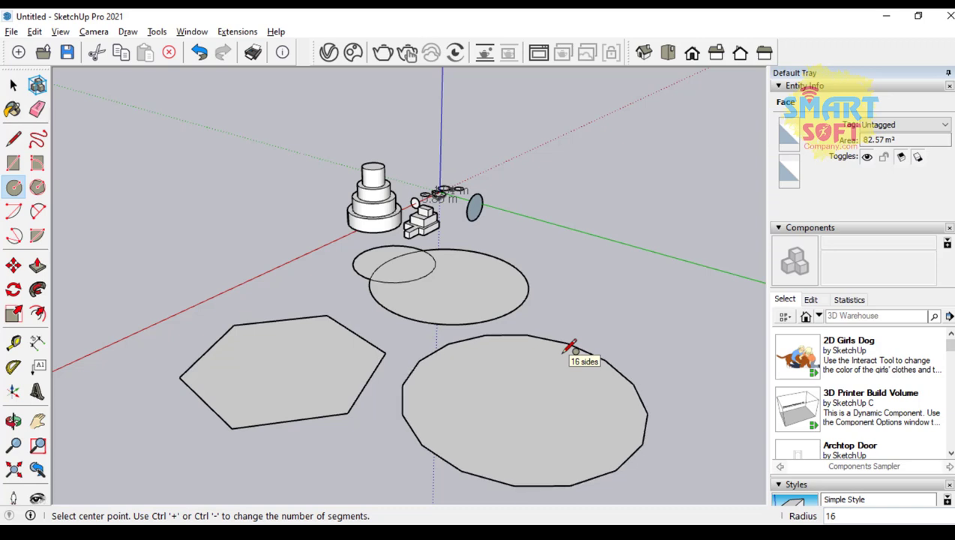